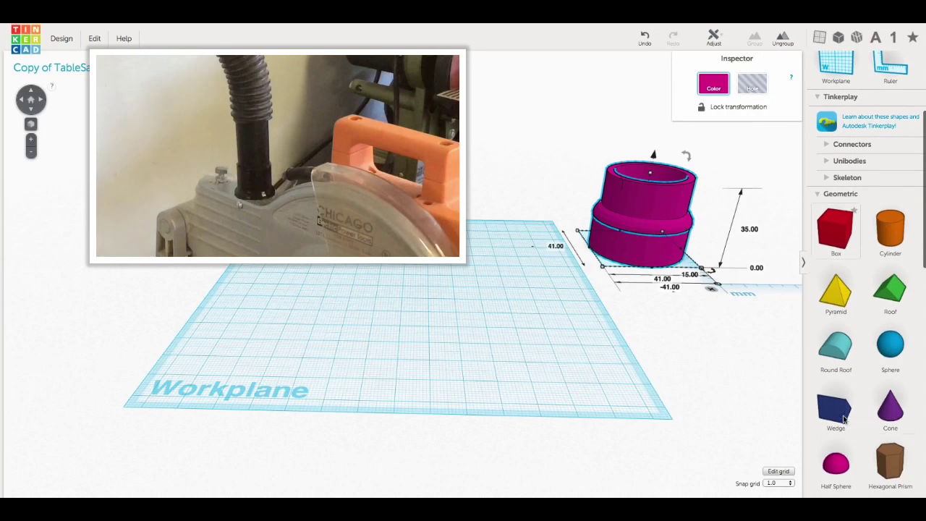
# Add a large cone to the workplane
pyautogui.moveTo(890, 408)
pyautogui.mouseDown()
pyautogui.moveTo(403, 312)
pyautogui.moveTo(99, 378)
pyautogui.mouseUp()
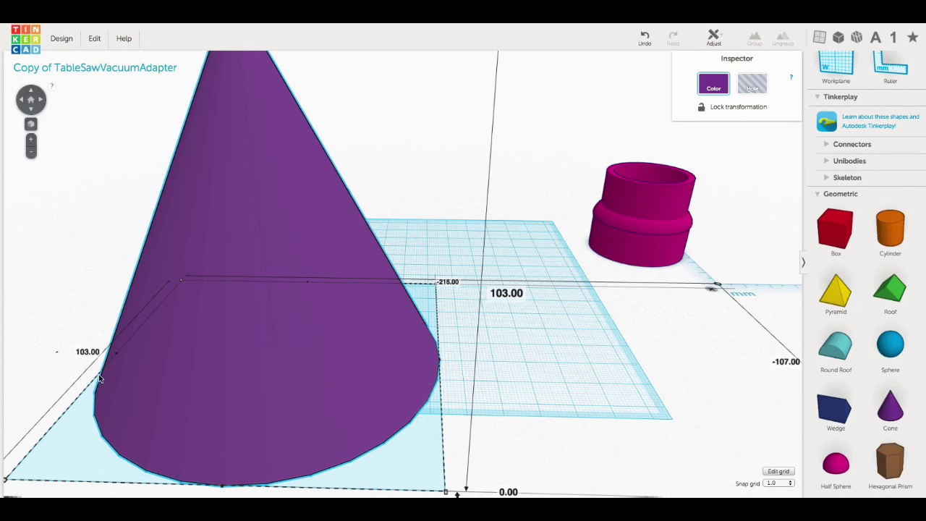
pyautogui.scroll(-3, 320, 335)
pyautogui.scroll(-2, 392, 269)
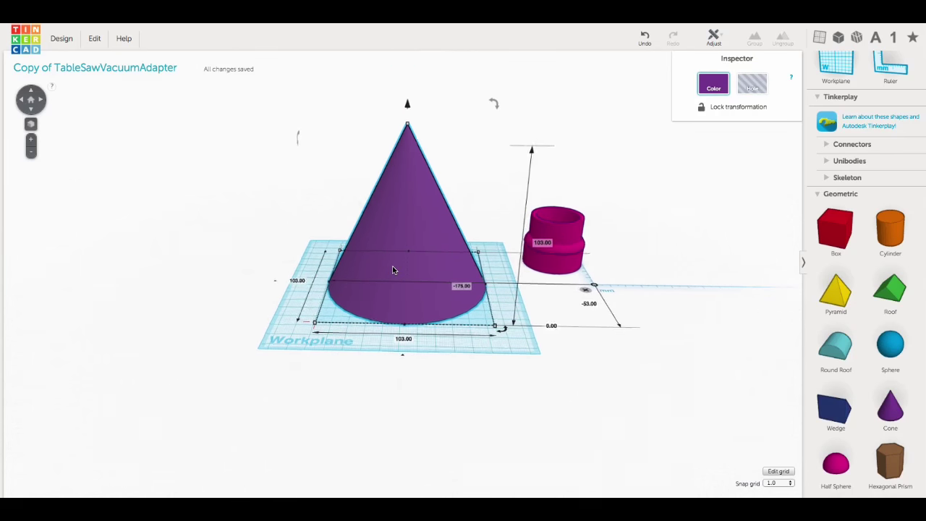
pyautogui.scroll(1, 393, 269)
# Duplicate the cone, sink the copy 10 mm below the workplane and make it a hole
pyautogui.click(94, 38)
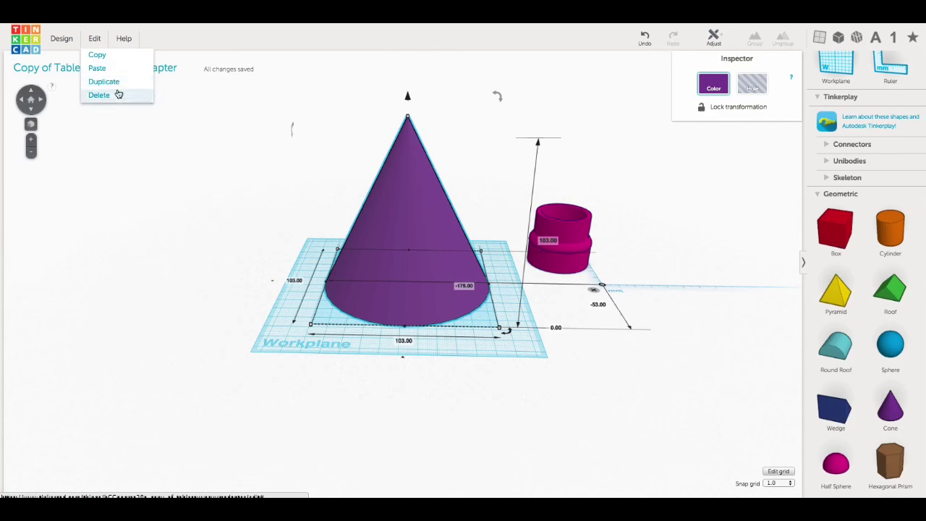
pyautogui.click(116, 84)
pyautogui.moveTo(407, 97); pyautogui.dragTo(407, 115)
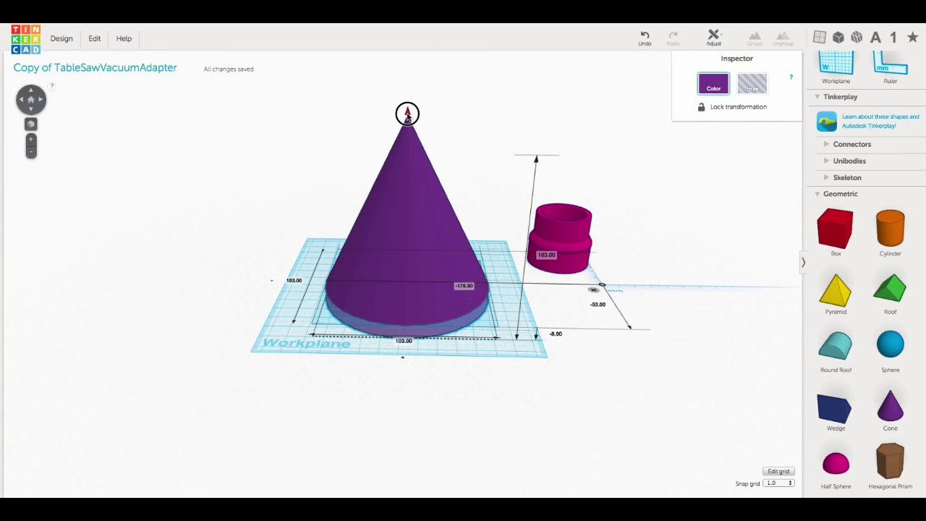
pyautogui.click(759, 86)
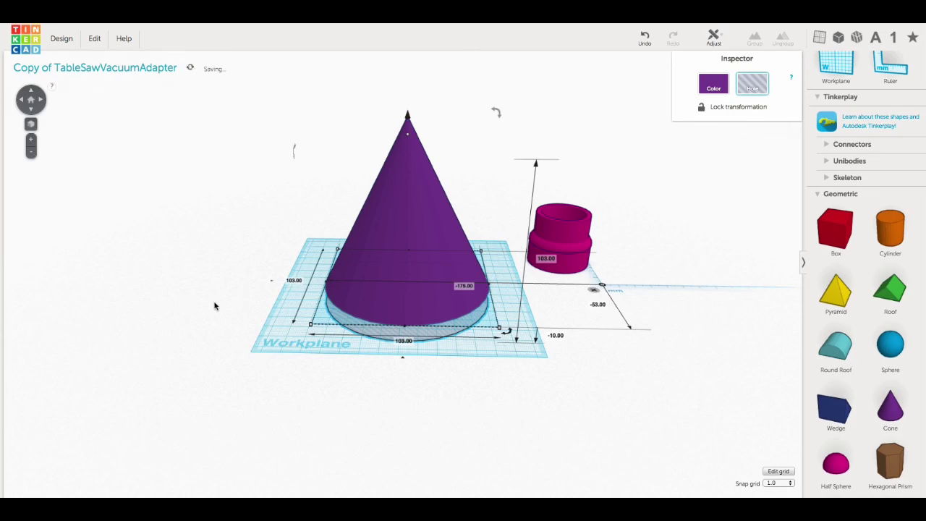
pyautogui.moveTo(215, 304)
pyautogui.mouseDown(button='right')
pyautogui.moveTo(386, 176)
pyautogui.moveTo(250, 296)
pyautogui.mouseUp(button='right')
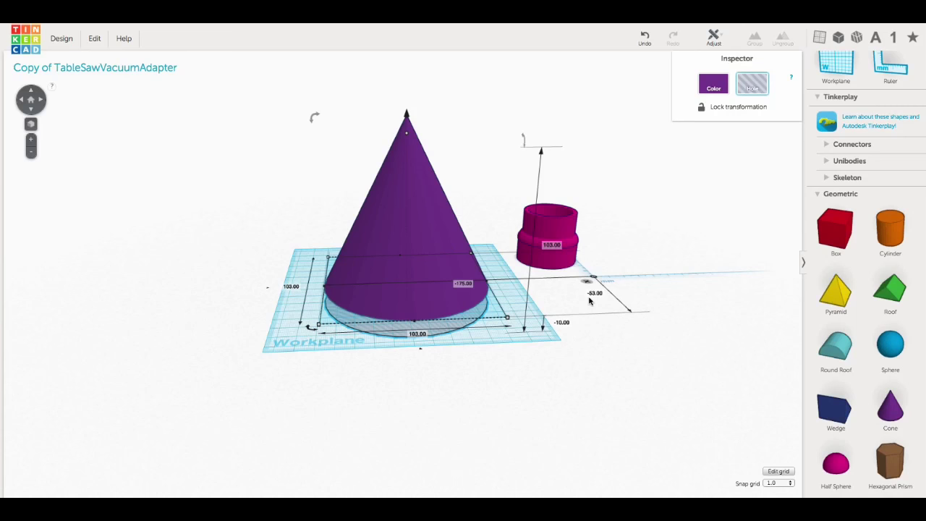
# Lift the red box above the workplane and position it over the cone's tip
pyautogui.click(270, 271)
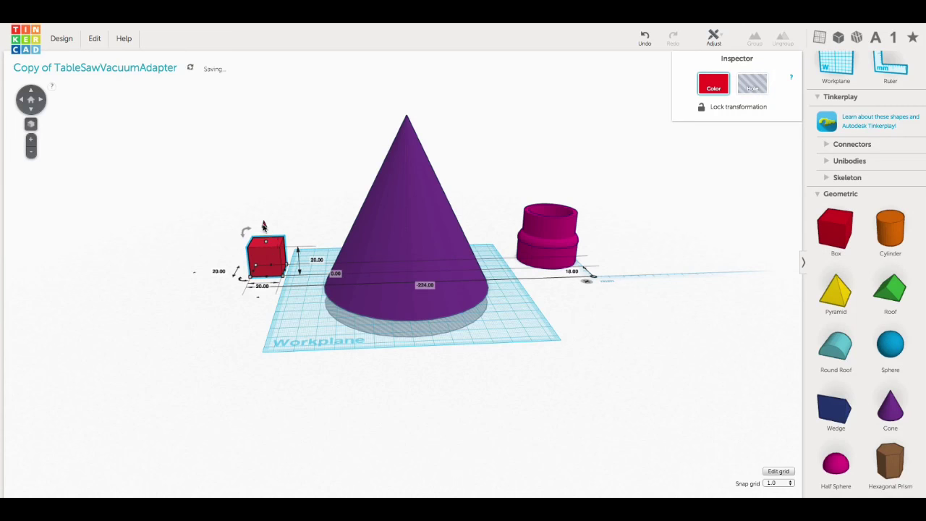
pyautogui.moveTo(264, 226); pyautogui.dragTo(272, 108)
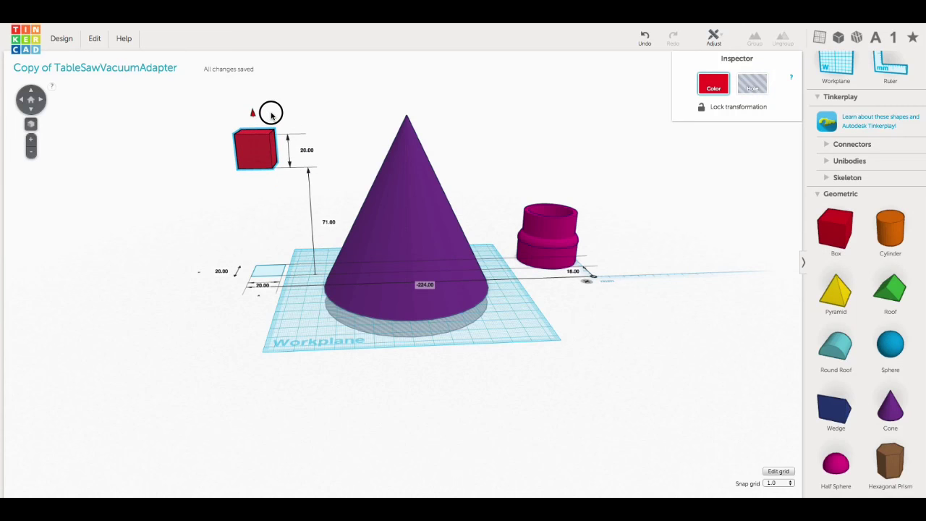
pyautogui.moveTo(254, 155)
pyautogui.mouseDown()
pyautogui.moveTo(408, 144)
pyautogui.moveTo(413, 162)
pyautogui.moveTo(399, 100)
pyautogui.mouseUp()
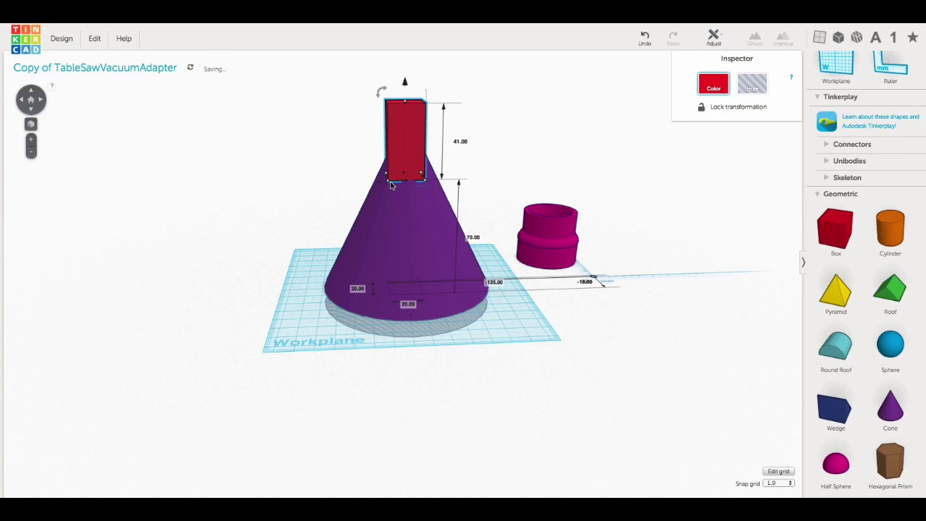
# Widen the box footprint to about 38 by 55 mm and add a cylinder beside the cone
pyautogui.moveTo(391, 185); pyautogui.dragTo(344, 185)
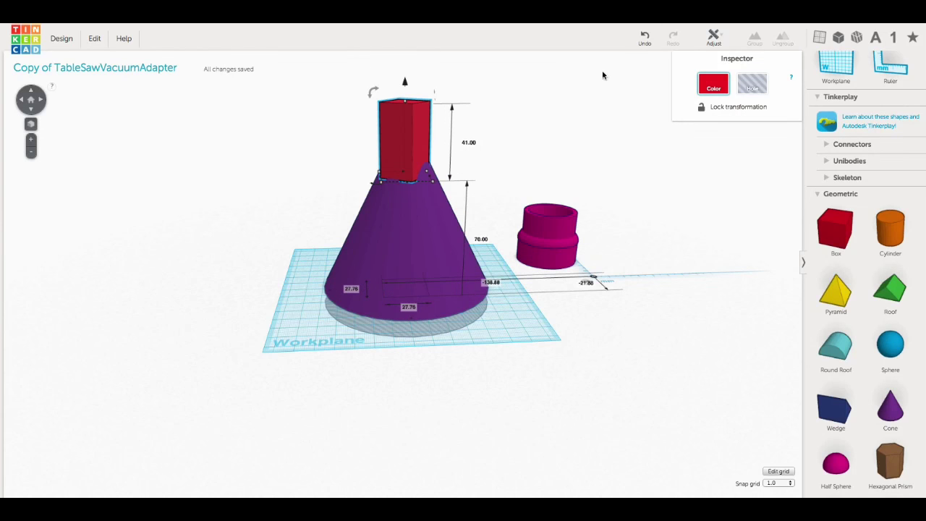
pyautogui.click(645, 36)
pyautogui.moveTo(389, 182)
pyautogui.mouseDown()
pyautogui.moveTo(356, 196)
pyautogui.moveTo(397, 165)
pyautogui.mouseUp()
pyautogui.moveTo(910, 244)
pyautogui.mouseDown()
pyautogui.moveTo(752, 246)
pyautogui.moveTo(263, 318)
pyautogui.moveTo(248, 352)
pyautogui.mouseUp()
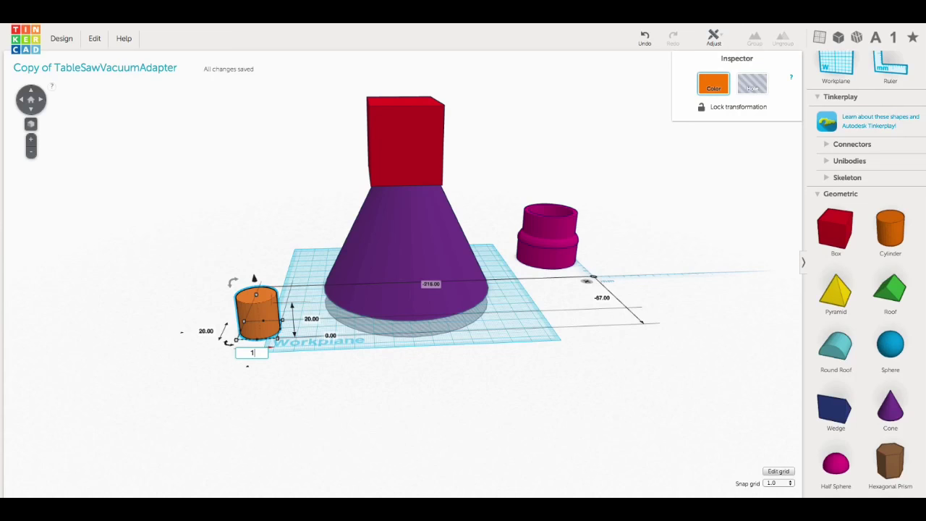
# Size the cylinder into a 120 × 120 × 5 mm flange disc
pyautogui.click(203, 331)
pyautogui.write('120')
pyautogui.press('Return')
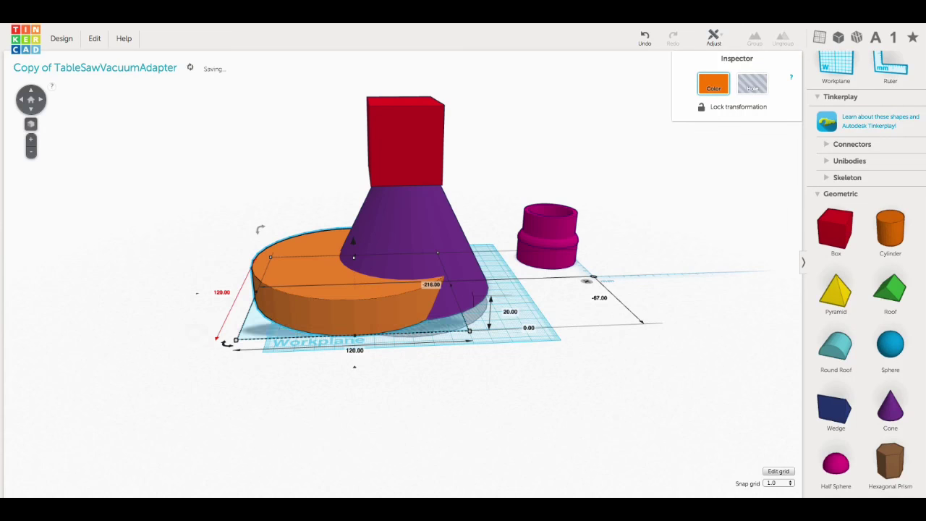
pyautogui.write('5')
pyautogui.press('Return')
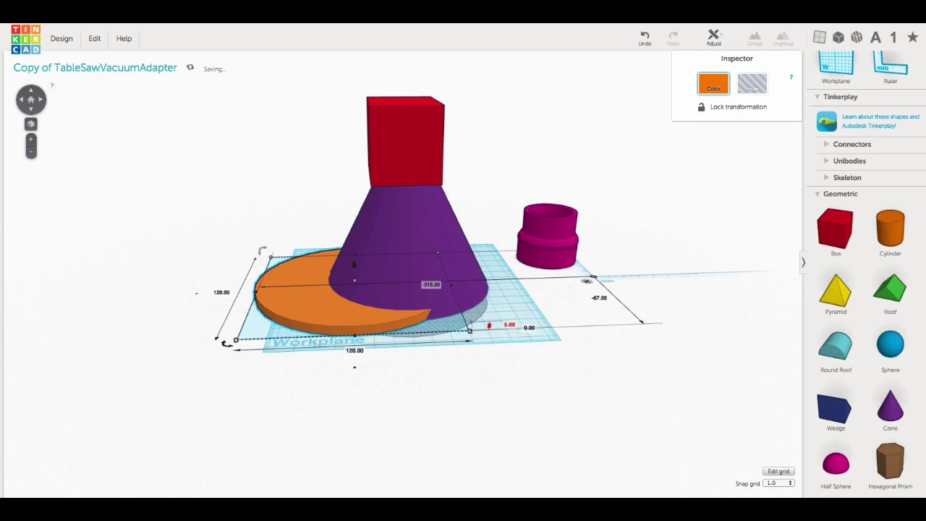
# Select the disc, cone and box together and centre them on each other
pyautogui.moveTo(214, 86); pyautogui.dragTo(233, 139)
pyautogui.moveTo(489, 358); pyautogui.dragTo(489, 359)
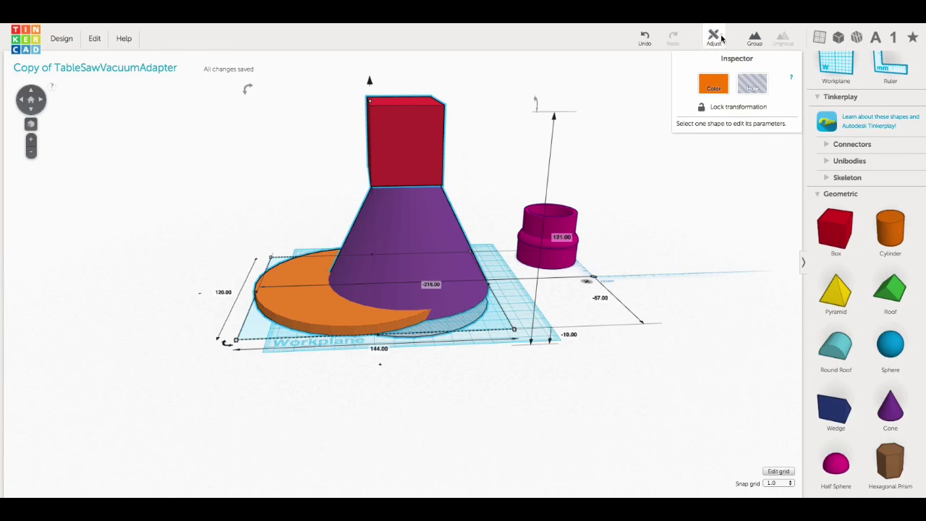
pyautogui.click(713, 37)
pyautogui.click(286, 331)
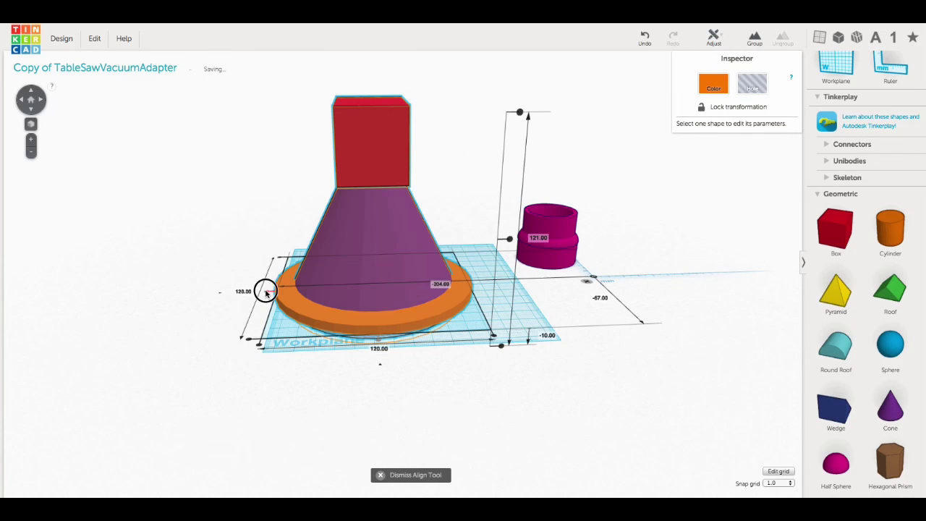
pyautogui.click(751, 84)
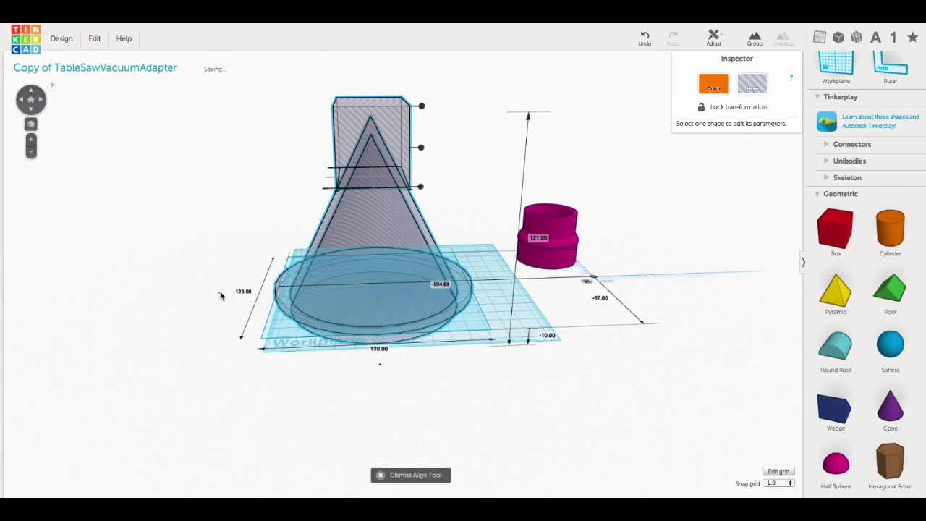
pyautogui.click(644, 37)
# Make only the top box a hole
pyautogui.click(265, 89)
pyautogui.click(370, 137)
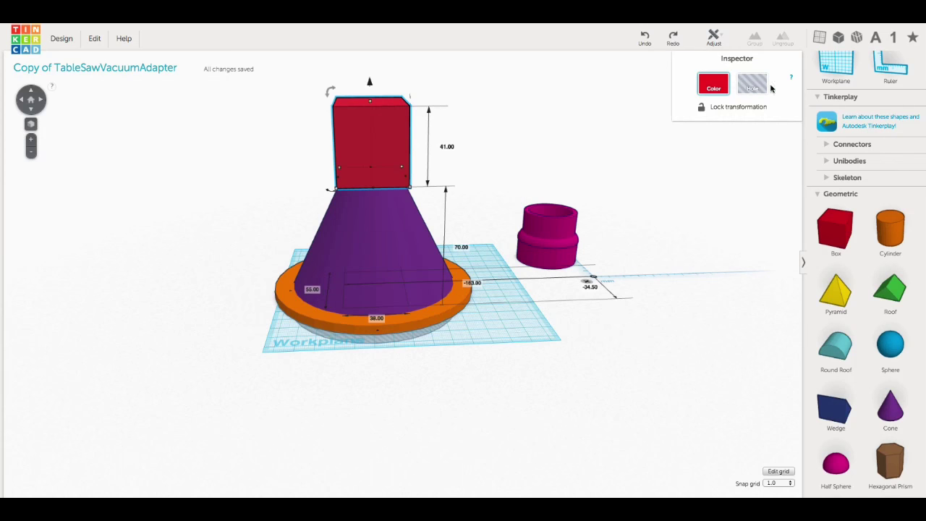
pyautogui.click(752, 83)
pyautogui.click(442, 379)
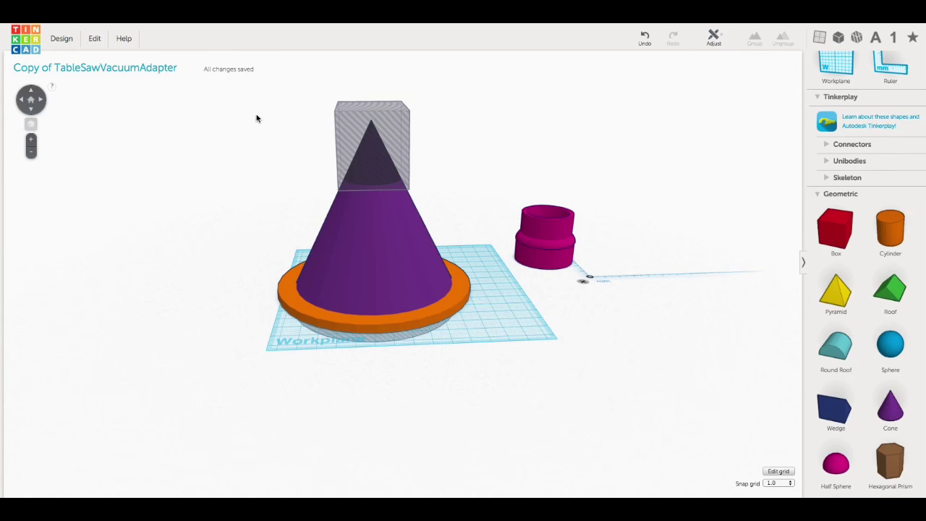
# Group the disc, cone and box hole into one hollow cone
pyautogui.moveTo(437, 359); pyautogui.dragTo(487, 330)
pyautogui.click(754, 37)
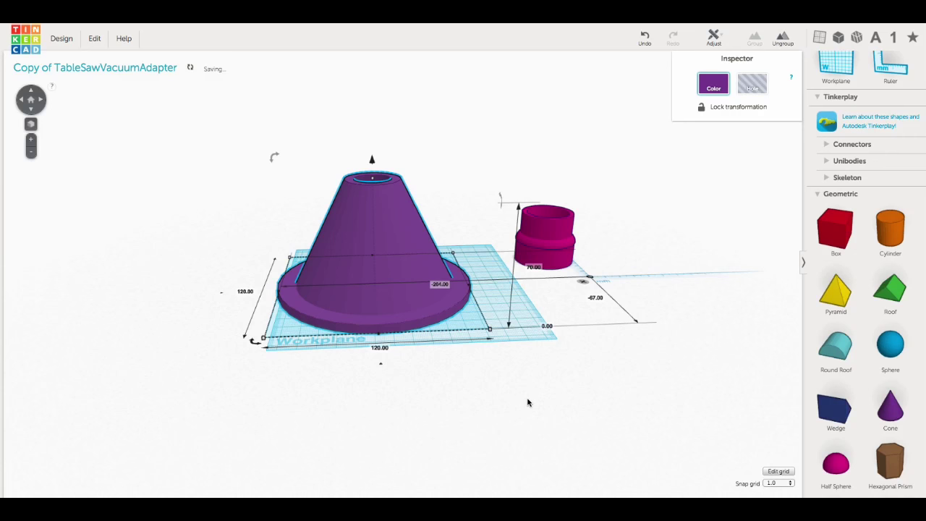
pyautogui.moveTo(389, 367)
pyautogui.mouseDown(button='right')
pyautogui.moveTo(418, 109)
pyautogui.moveTo(373, 328)
pyautogui.moveTo(388, 435)
pyautogui.moveTo(375, 411)
pyautogui.mouseUp(button='right')
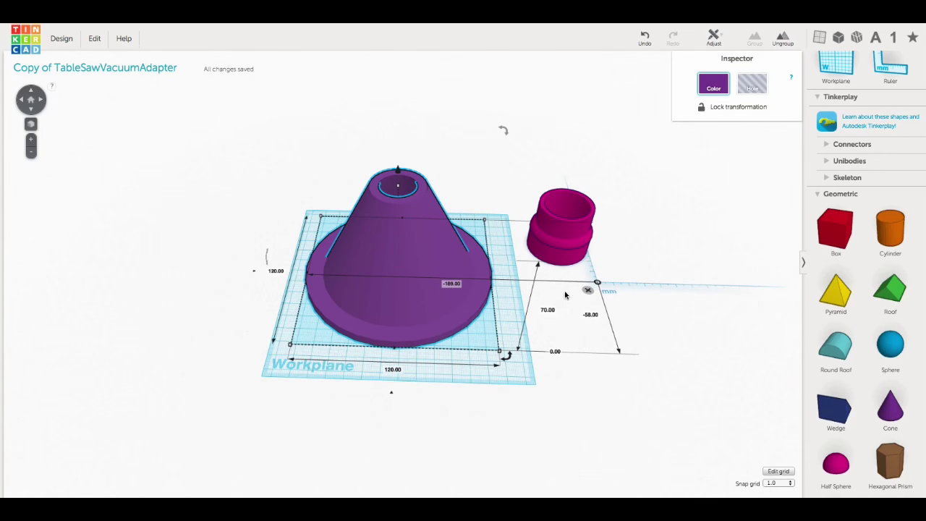
# Place the pink hose collar on top of the cone's narrow end
pyautogui.moveTo(568, 233); pyautogui.dragTo(510, 235)
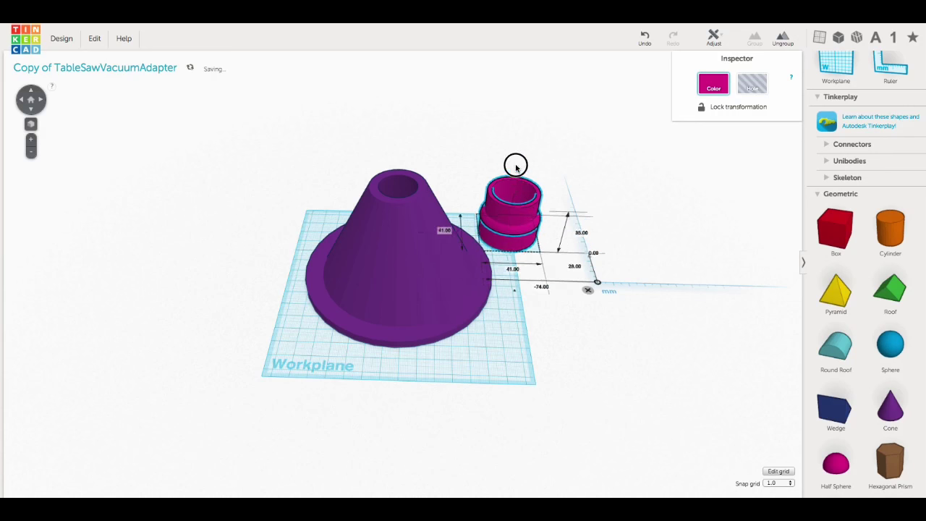
pyautogui.moveTo(516, 166); pyautogui.dragTo(533, 248)
pyautogui.moveTo(543, 205)
pyautogui.mouseDown()
pyautogui.moveTo(546, 150)
pyautogui.moveTo(546, 165)
pyautogui.mouseUp()
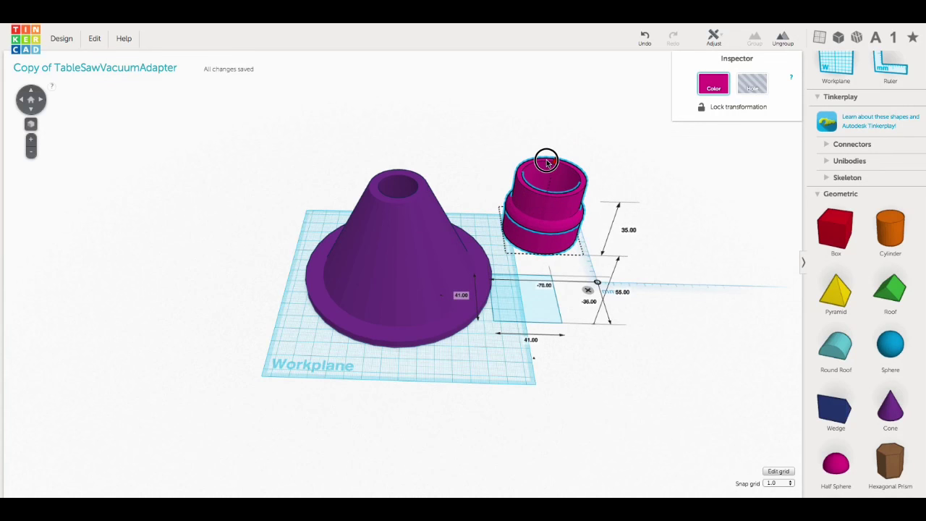
pyautogui.moveTo(557, 207); pyautogui.dragTo(404, 184)
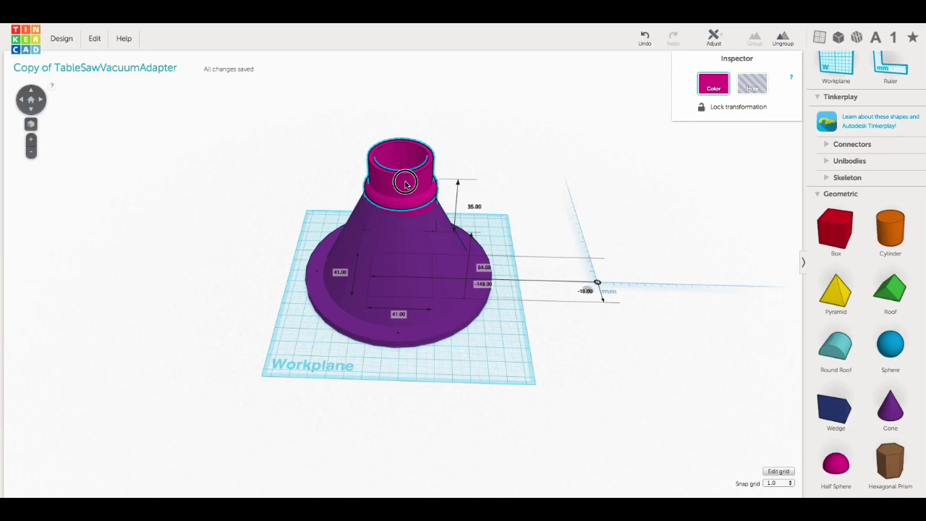
# Centre the collar on the cone with the Align tool
pyautogui.keyDown('shift'); pyautogui.click(436, 230); pyautogui.keyUp('shift')
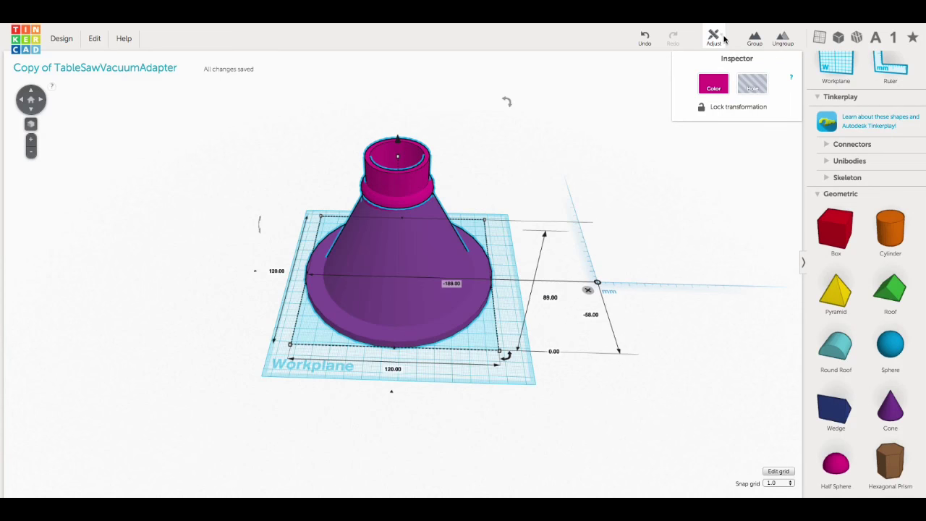
pyautogui.click(723, 36)
pyautogui.click(717, 60)
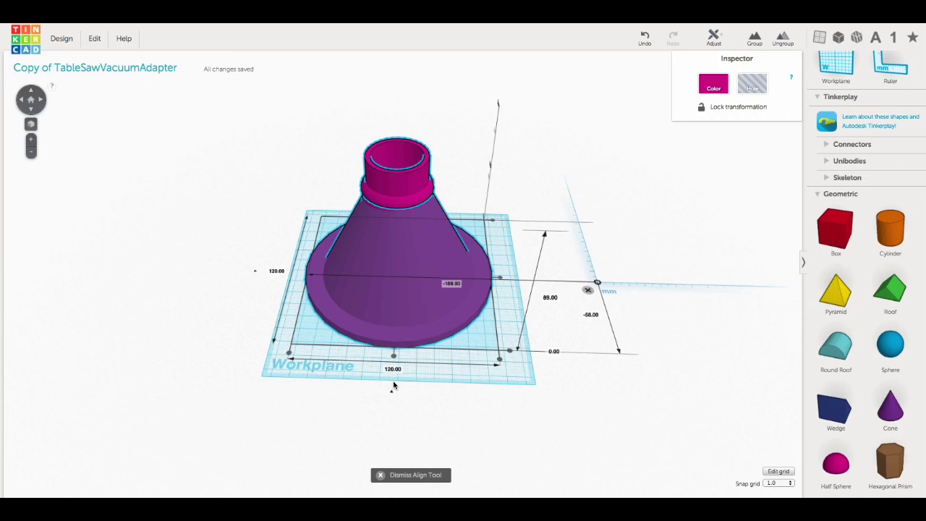
pyautogui.click(392, 360)
pyautogui.moveTo(391, 361); pyautogui.dragTo(227, 376, button='right')
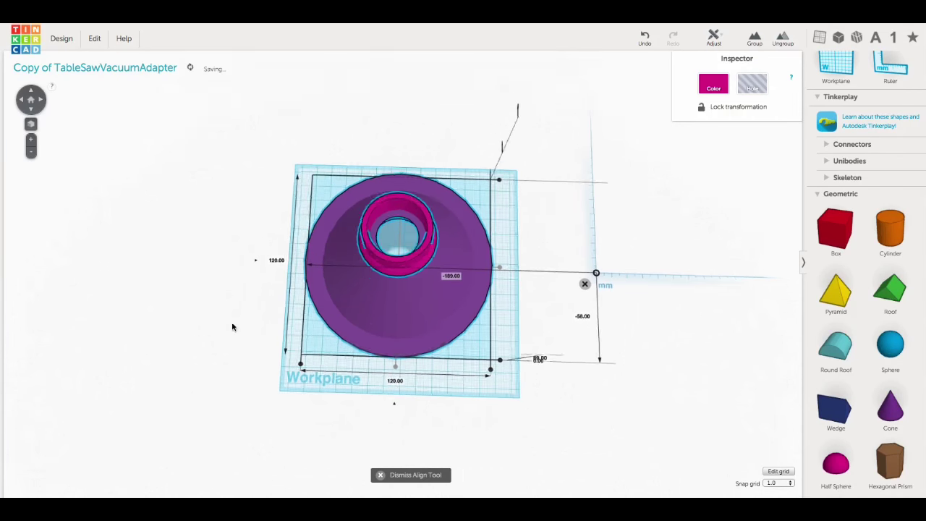
# Inspect the adapter from several angles and finish aligning the parts
pyautogui.scroll(5, 395, 250)
pyautogui.scroll(5, 395, 249)
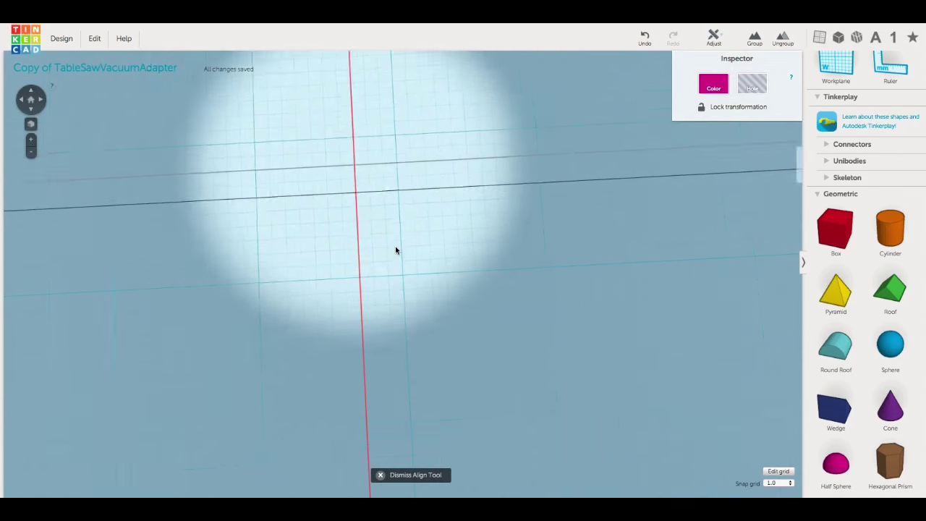
pyautogui.scroll(-5, 395, 250)
pyautogui.scroll(-5, 337, 172)
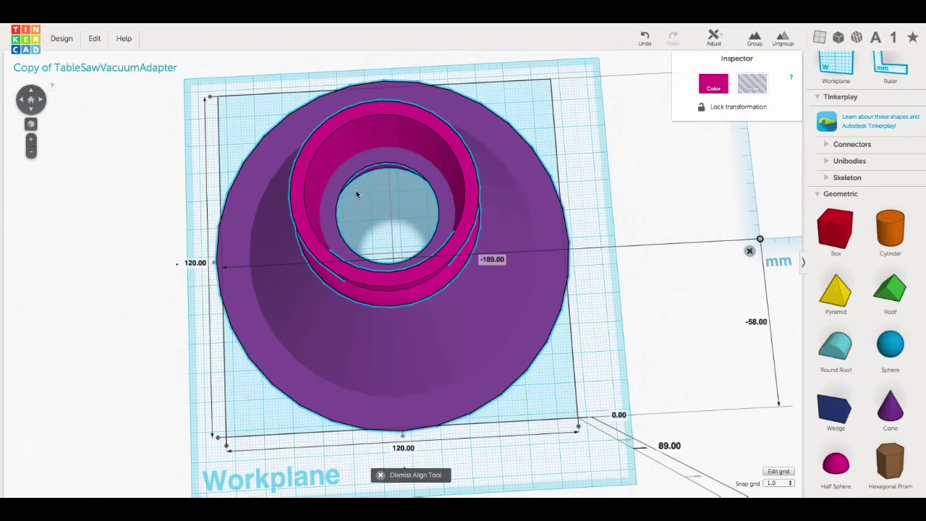
pyautogui.moveTo(355, 192); pyautogui.dragTo(166, 155, button='right')
pyautogui.scroll(-5, 186, 193)
pyautogui.scroll(2, 217, 173)
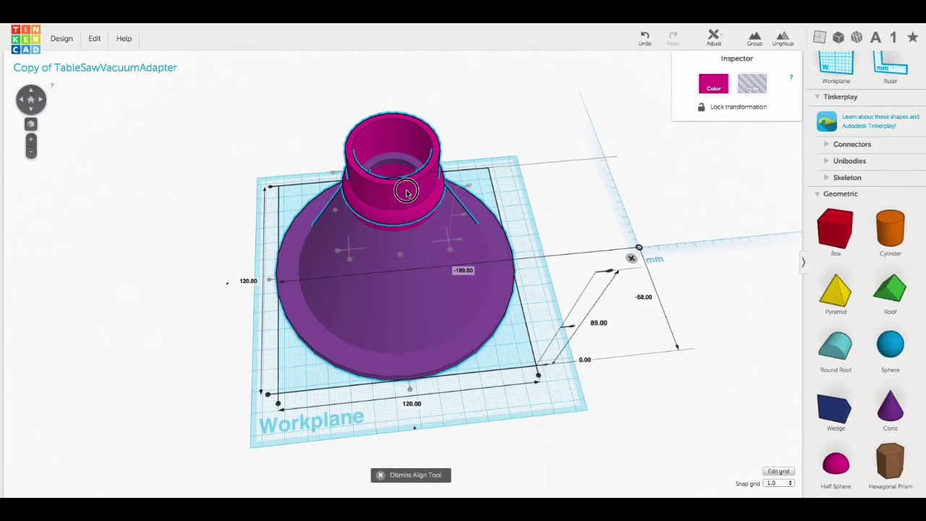
pyautogui.click(258, 150)
# Ungroup the adapter into its separate parts
pyautogui.click(409, 187)
pyautogui.click(783, 38)
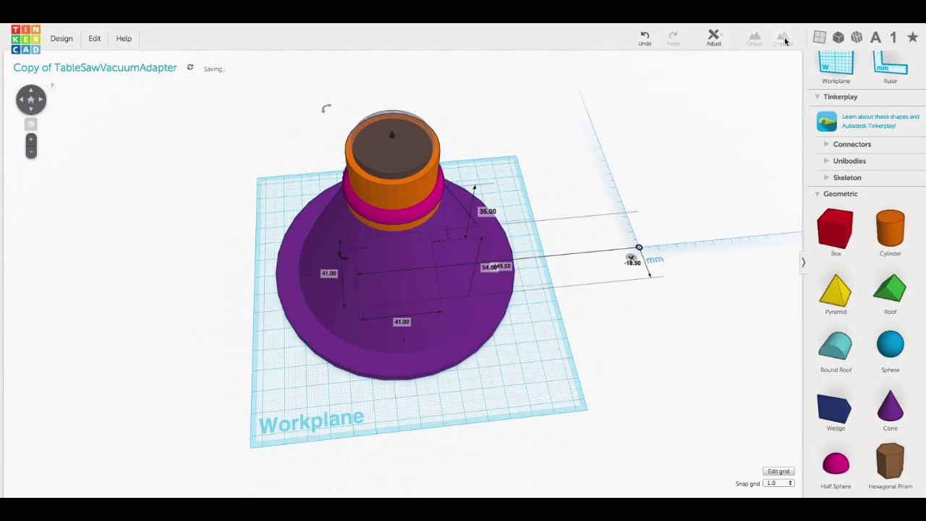
pyautogui.moveTo(578, 256)
pyautogui.mouseDown(button='right')
pyautogui.moveTo(517, 120)
pyautogui.moveTo(552, 342)
pyautogui.moveTo(556, 256)
pyautogui.moveTo(553, 430)
pyautogui.moveTo(579, 331)
pyautogui.moveTo(300, 124)
pyautogui.mouseUp(button='right')
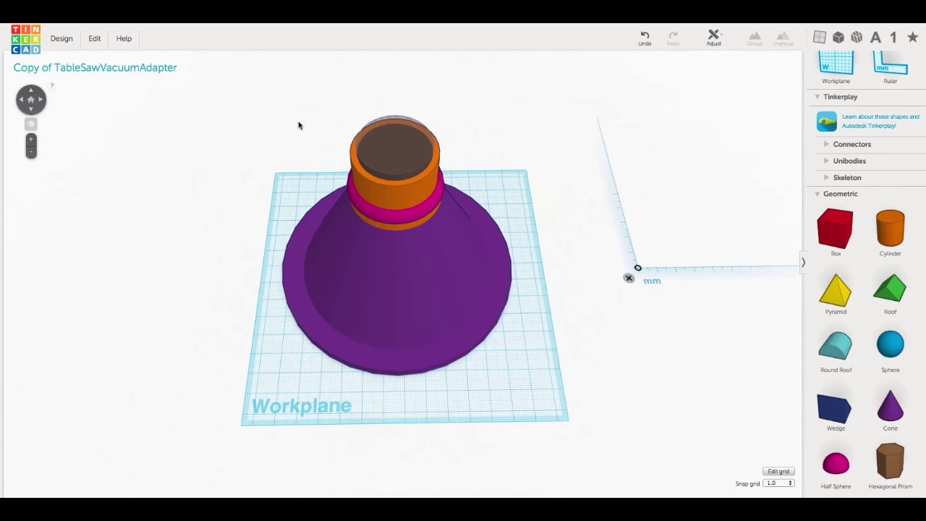
# Centre all collar and cone parts and group them into one purple adapter
pyautogui.moveTo(471, 304); pyautogui.dragTo(474, 303)
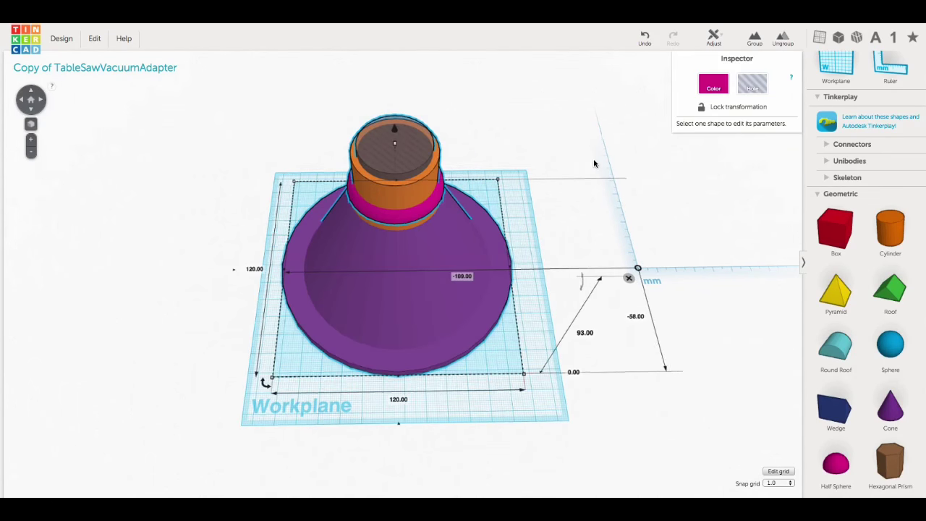
pyautogui.click(713, 38)
pyautogui.click(720, 64)
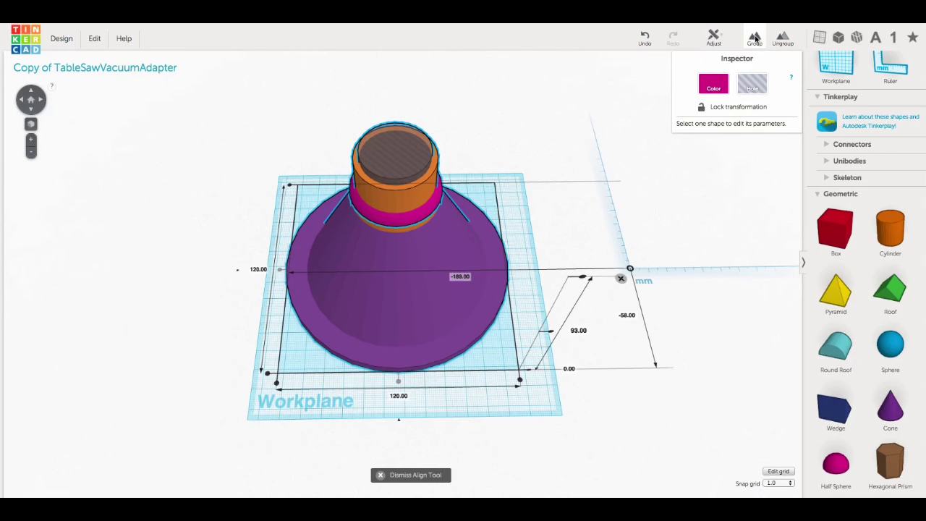
pyautogui.click(754, 37)
# Add a small cylinder beside the adapter's base
pyautogui.click(524, 172)
pyautogui.moveTo(524, 172); pyautogui.dragTo(510, 280, button='right')
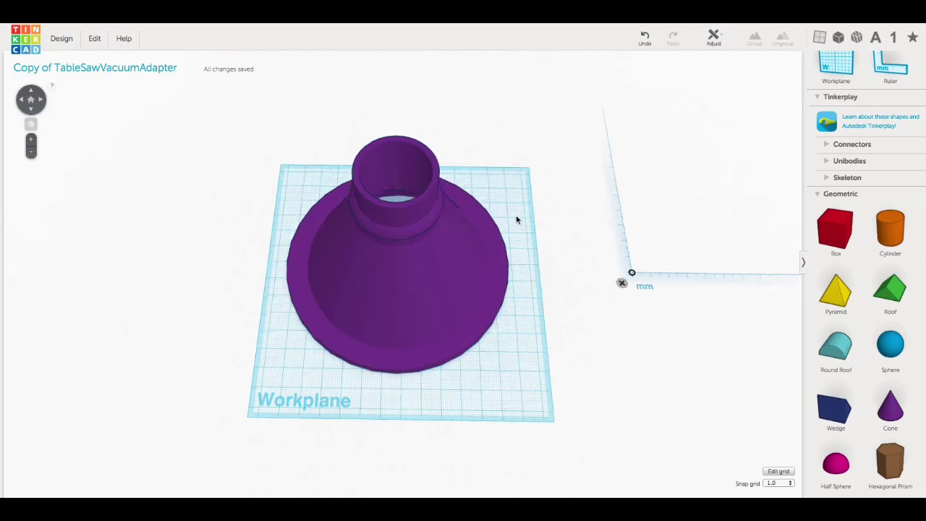
pyautogui.moveTo(379, 242)
pyautogui.mouseDown(button='right')
pyautogui.moveTo(528, 236)
pyautogui.moveTo(542, 204)
pyautogui.mouseUp(button='right')
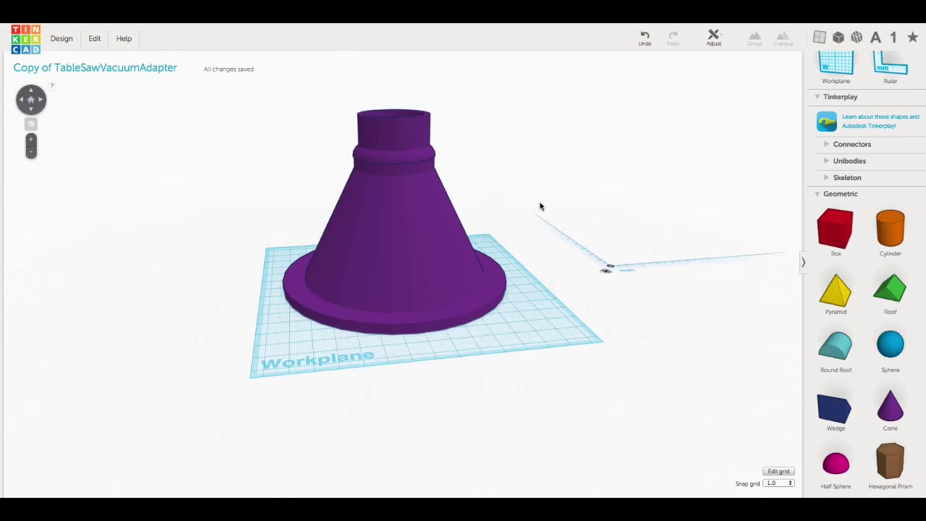
pyautogui.moveTo(890, 230)
pyautogui.mouseDown()
pyautogui.moveTo(539, 313)
pyautogui.moveTo(480, 343)
pyautogui.mouseUp()
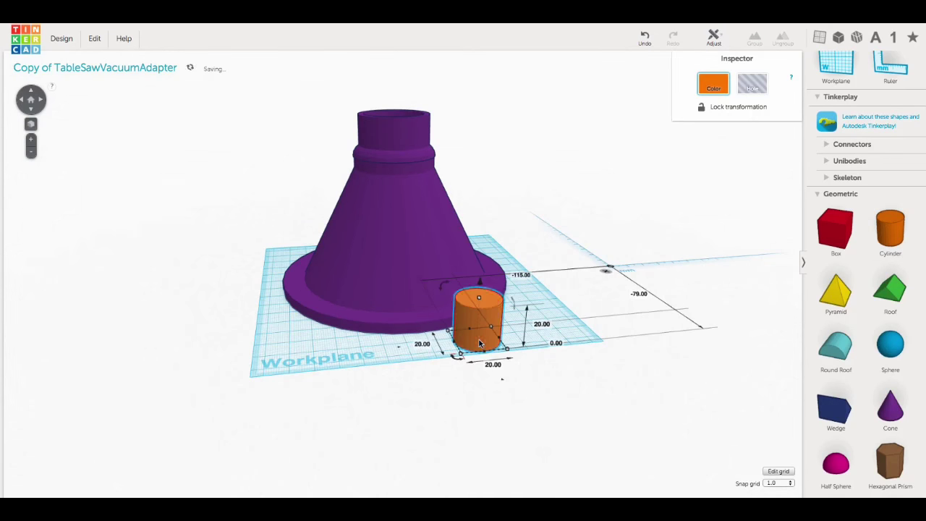
# Make the cylinder an 8 × 8 mm hole and place it on the flange
pyautogui.press('Return')
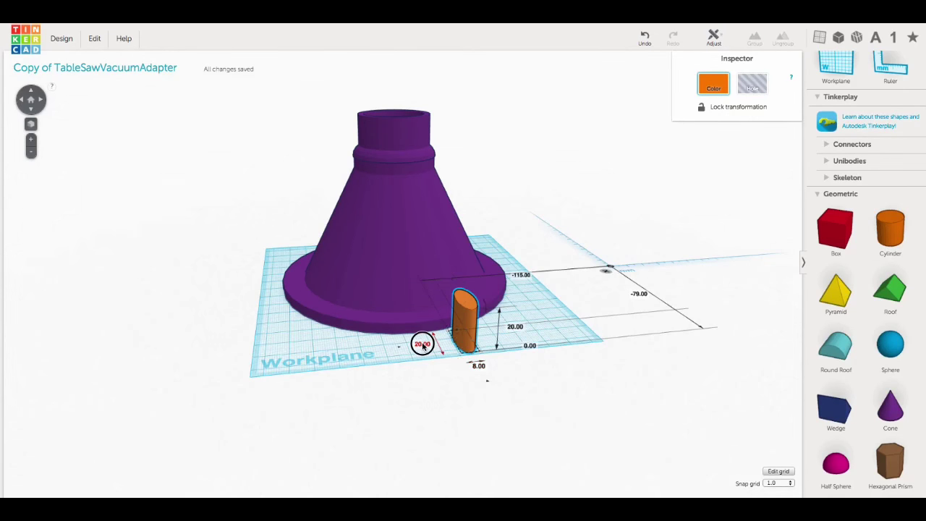
pyautogui.write('8')
pyautogui.press('Return')
pyautogui.click(753, 81)
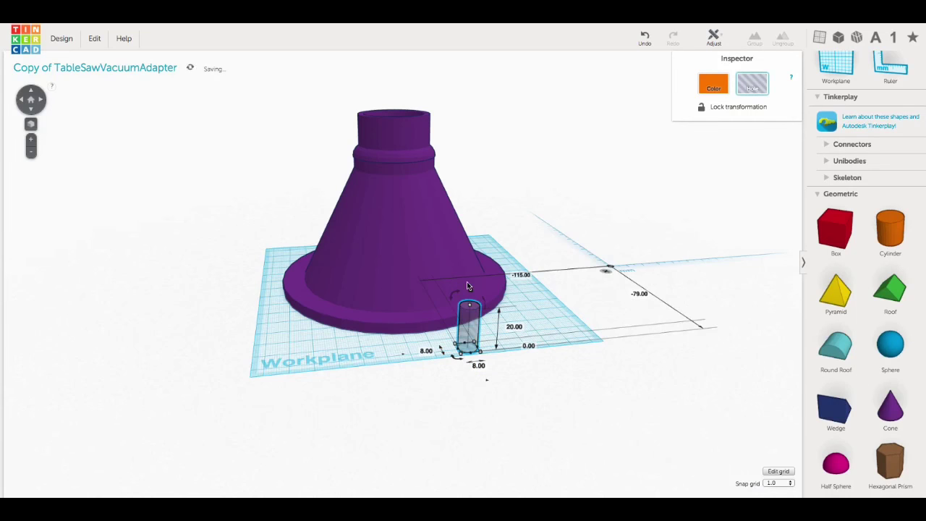
pyautogui.moveTo(461, 319); pyautogui.dragTo(424, 301)
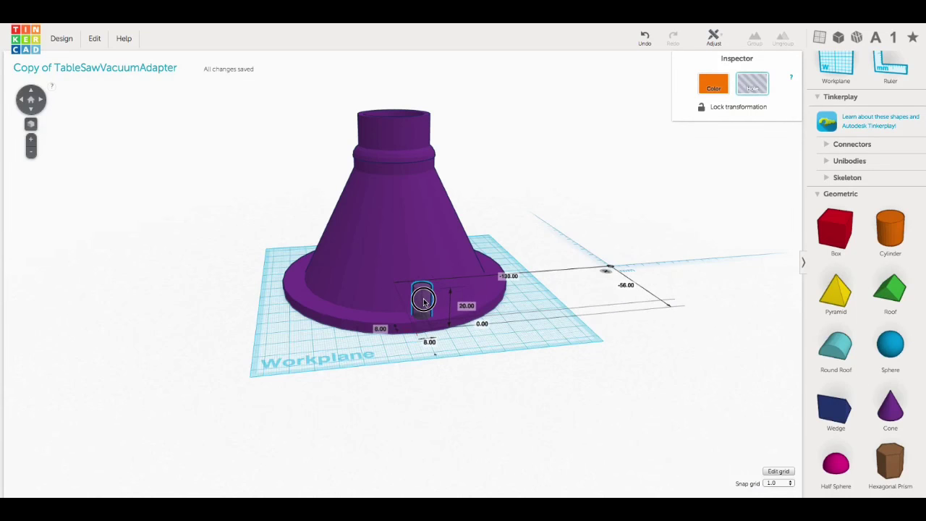
pyautogui.moveTo(436, 320)
pyautogui.mouseDown(button='right')
pyautogui.moveTo(508, 390)
pyautogui.moveTo(445, 258)
pyautogui.mouseUp(button='right')
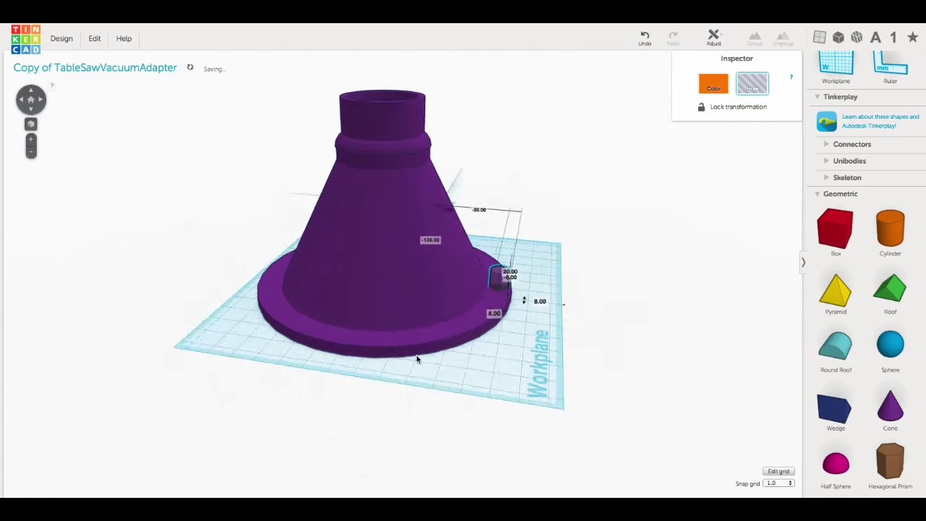
pyautogui.moveTo(405, 283); pyautogui.dragTo(407, 359, button='right')
# Duplicate the hole and move the copy to the flange's opposite side
pyautogui.click(95, 38)
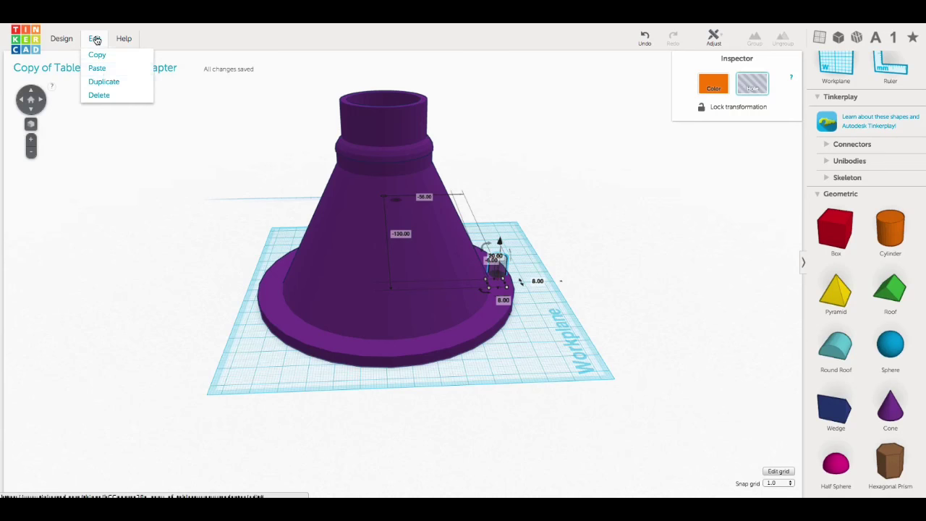
pyautogui.click(107, 81)
pyautogui.moveTo(495, 258); pyautogui.dragTo(446, 268)
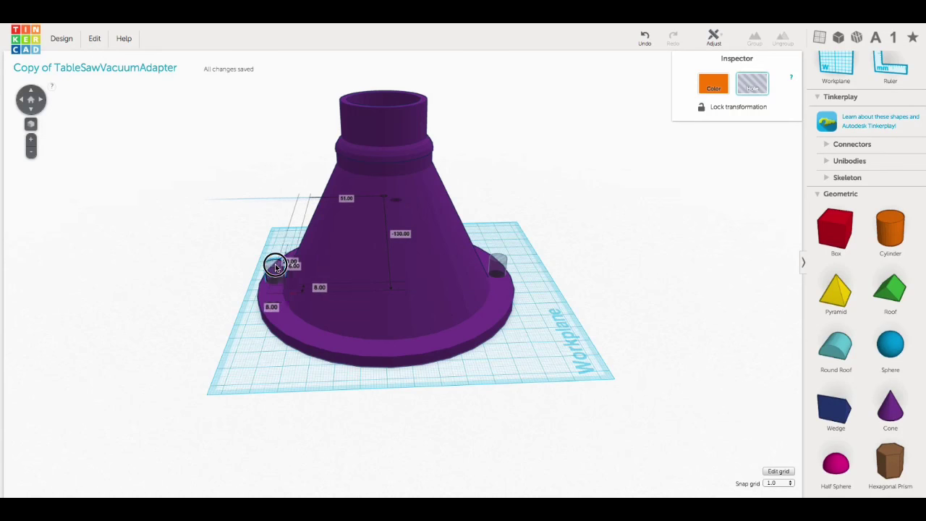
pyautogui.moveTo(257, 251); pyautogui.dragTo(387, 393, button='right')
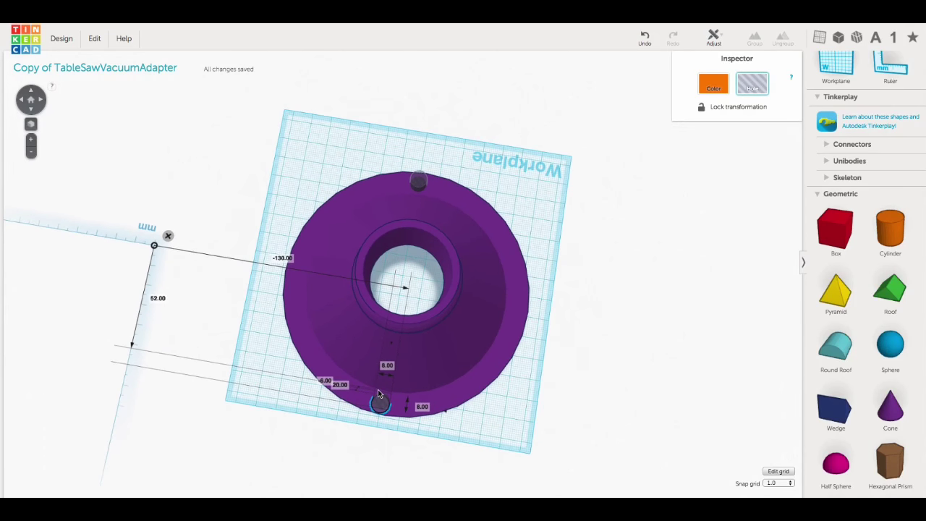
pyautogui.moveTo(387, 393); pyautogui.dragTo(403, 302, button='right')
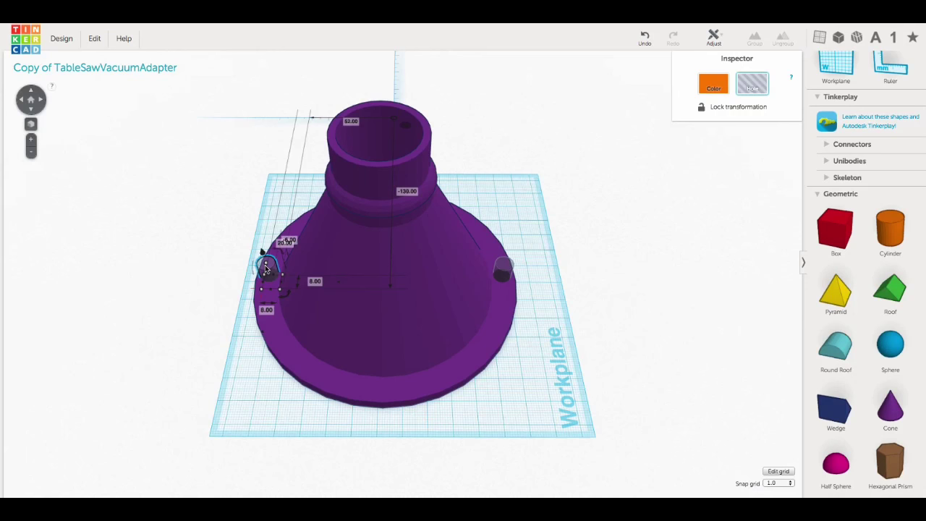
# Rotate the selected hole pair 90° around the cone and nudge them onto the flange
pyautogui.keyDown('shift'); pyautogui.click(503, 267); pyautogui.keyUp('shift')
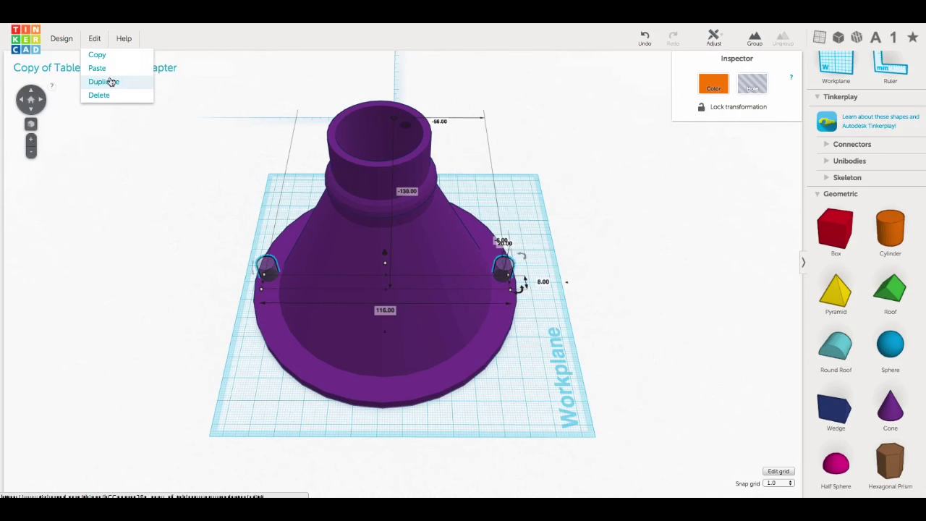
pyautogui.moveTo(264, 269)
pyautogui.mouseDown()
pyautogui.moveTo(264, 291)
pyautogui.moveTo(263, 271)
pyautogui.mouseUp()
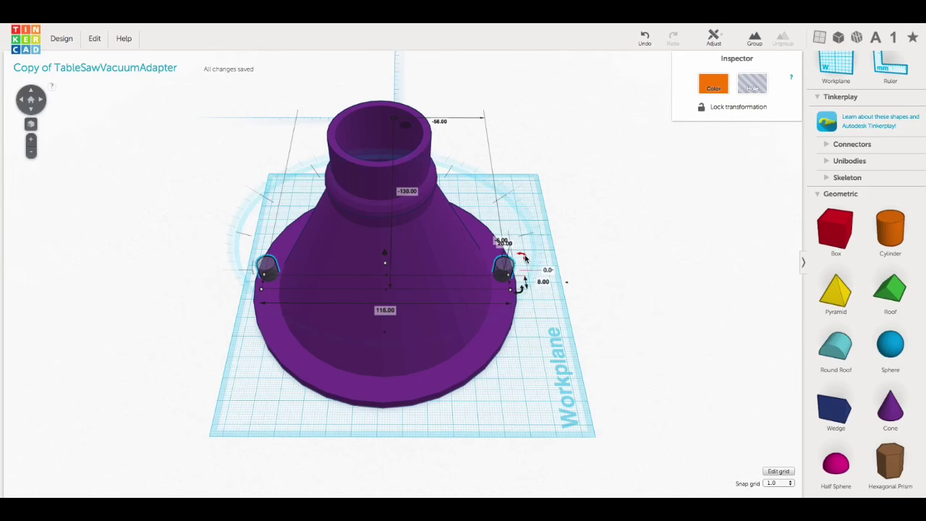
pyautogui.moveTo(525, 259); pyautogui.dragTo(442, 356, button='right')
pyautogui.moveTo(442, 355)
pyautogui.mouseDown()
pyautogui.moveTo(282, 366)
pyautogui.moveTo(234, 325)
pyautogui.mouseUp()
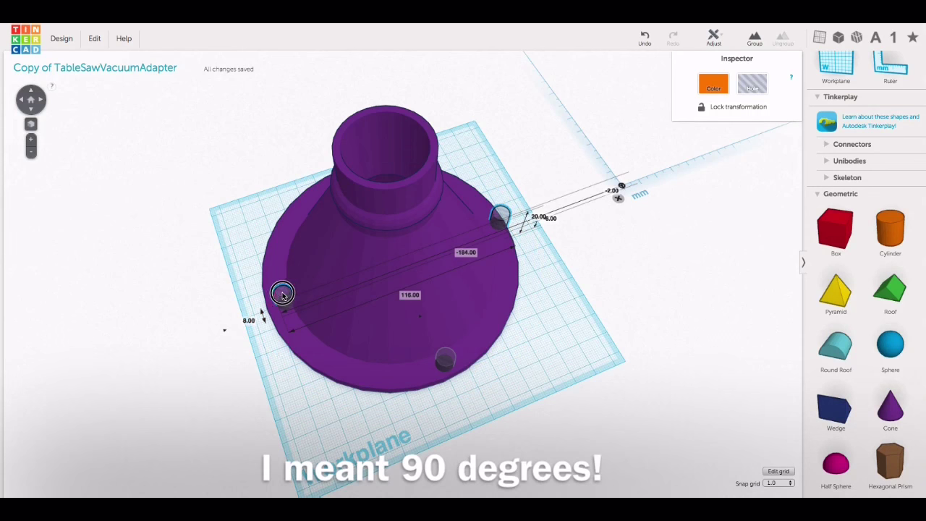
pyautogui.moveTo(283, 294); pyautogui.dragTo(280, 297)
pyautogui.moveTo(280, 297)
pyautogui.mouseDown(button='right')
pyautogui.moveTo(519, 353)
pyautogui.moveTo(323, 374)
pyautogui.mouseUp(button='right')
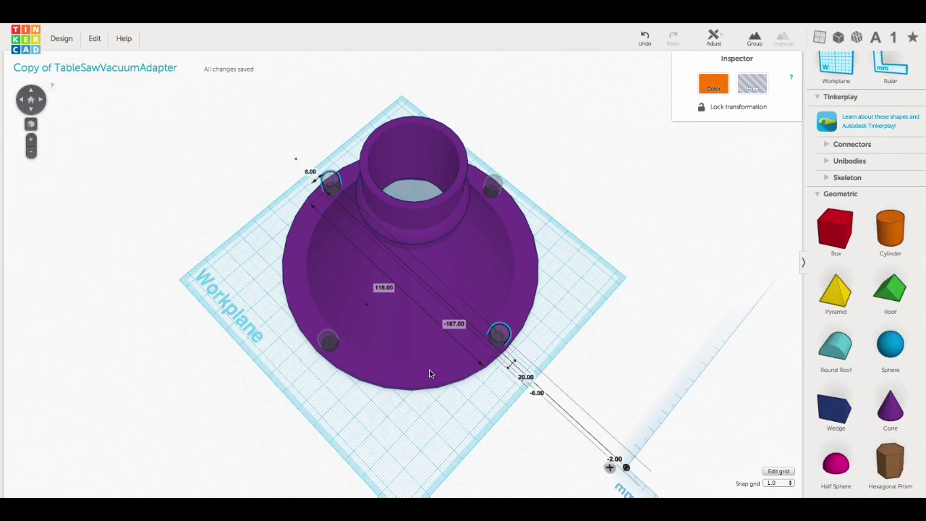
# Try aligning the whole design, then undo the alignment
pyautogui.keyDown('shift'); pyautogui.click(328, 341); pyautogui.keyUp('shift')
pyautogui.keyDown('shift'); pyautogui.click(495, 188); pyautogui.keyUp('shift')
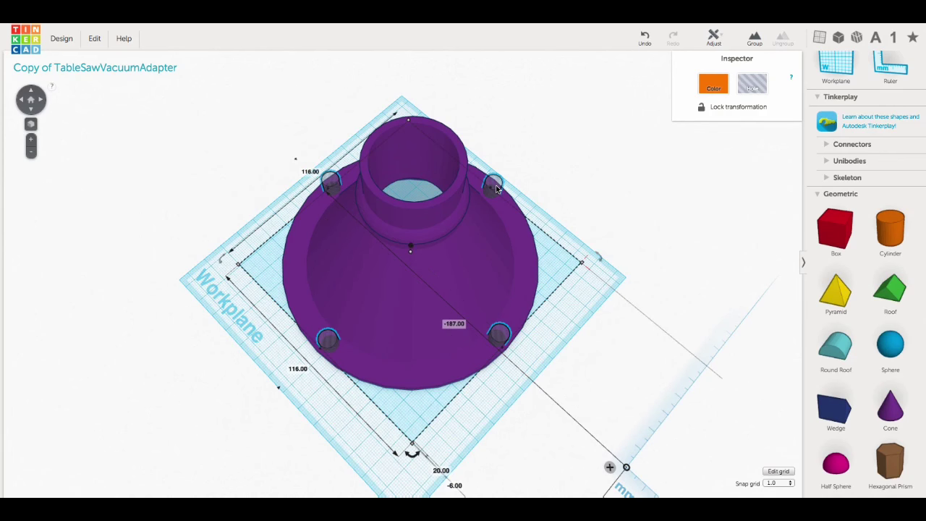
pyautogui.moveTo(233, 105); pyautogui.dragTo(566, 438)
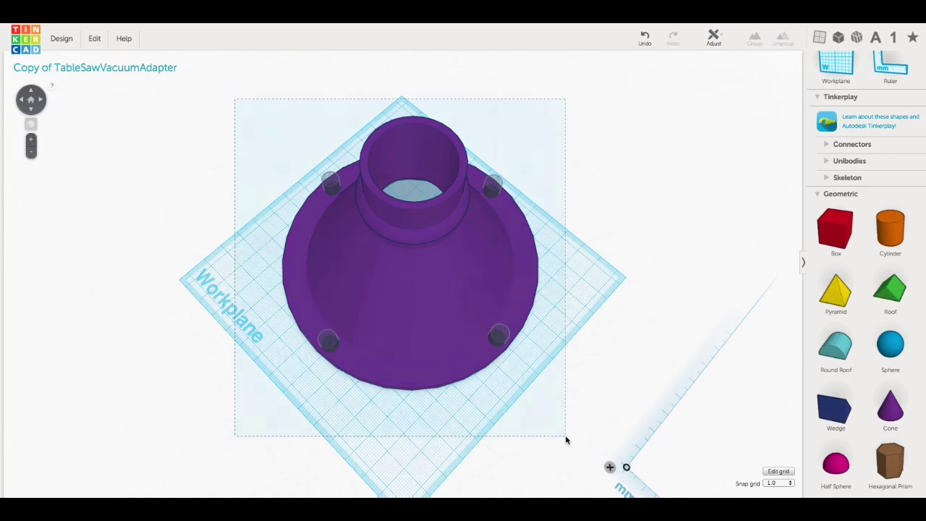
pyautogui.click(715, 55)
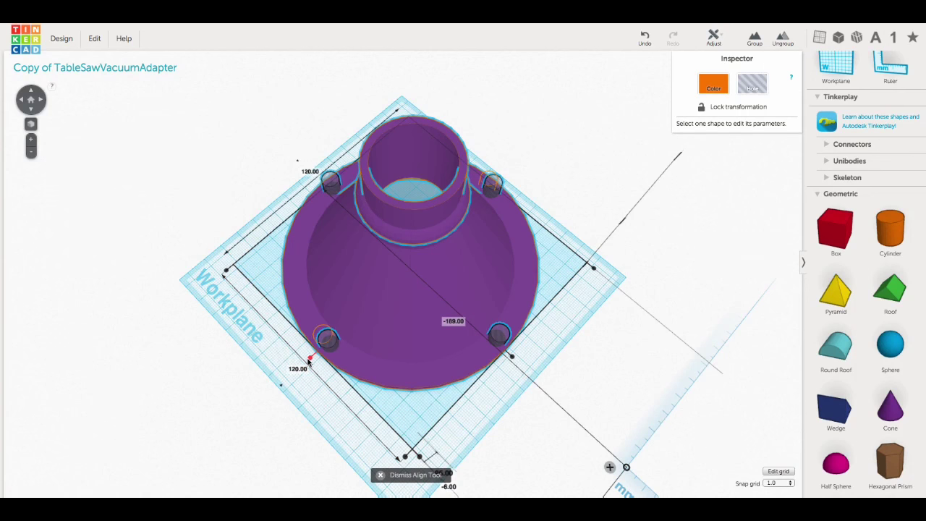
pyautogui.click(510, 358)
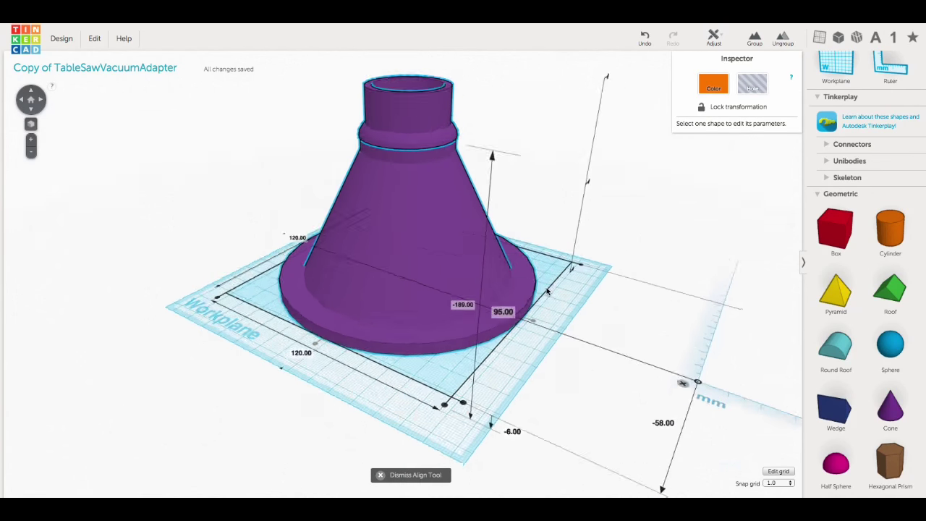
pyautogui.moveTo(513, 359); pyautogui.dragTo(570, 164, button='right')
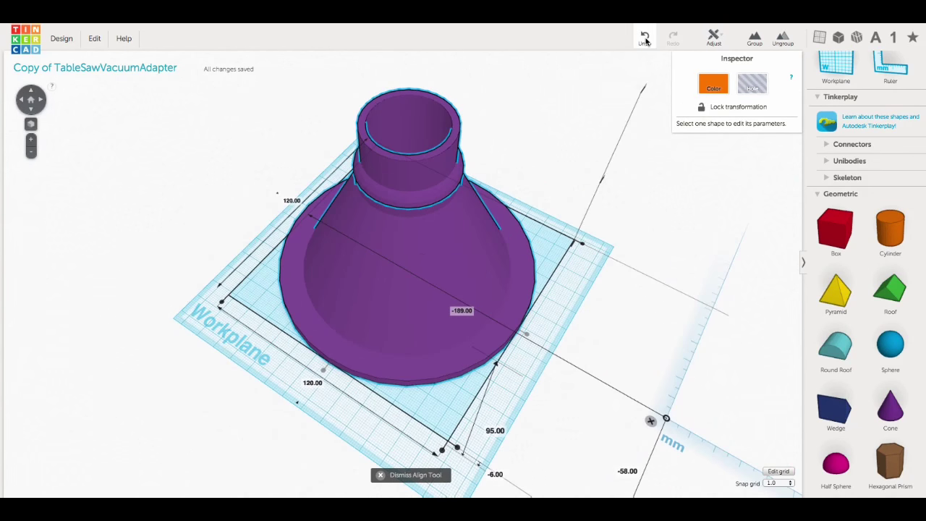
pyautogui.click(646, 40)
# Select the four hole cylinders and group them together
pyautogui.click(252, 382)
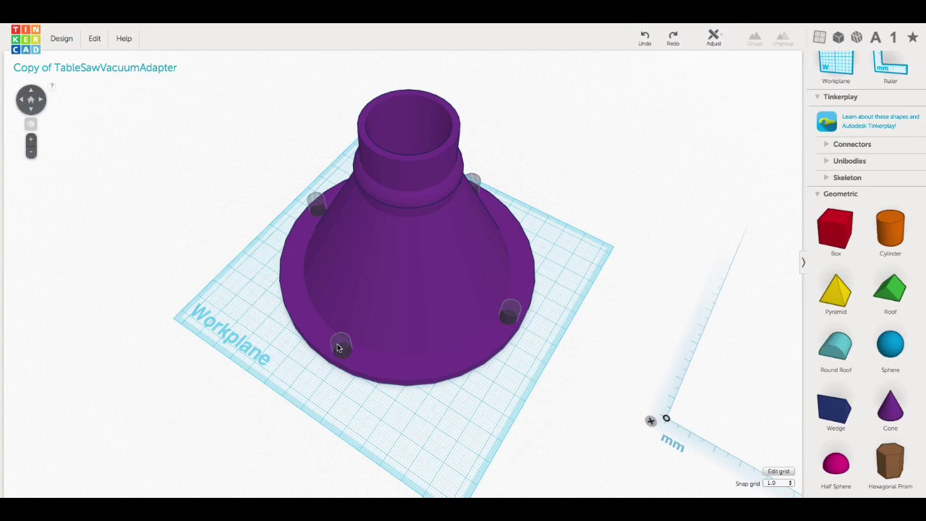
pyautogui.click(341, 344)
pyautogui.keyDown('shift'); pyautogui.click(509, 311); pyautogui.keyUp('shift')
pyautogui.keyDown('shift'); pyautogui.click(476, 182); pyautogui.keyUp('shift')
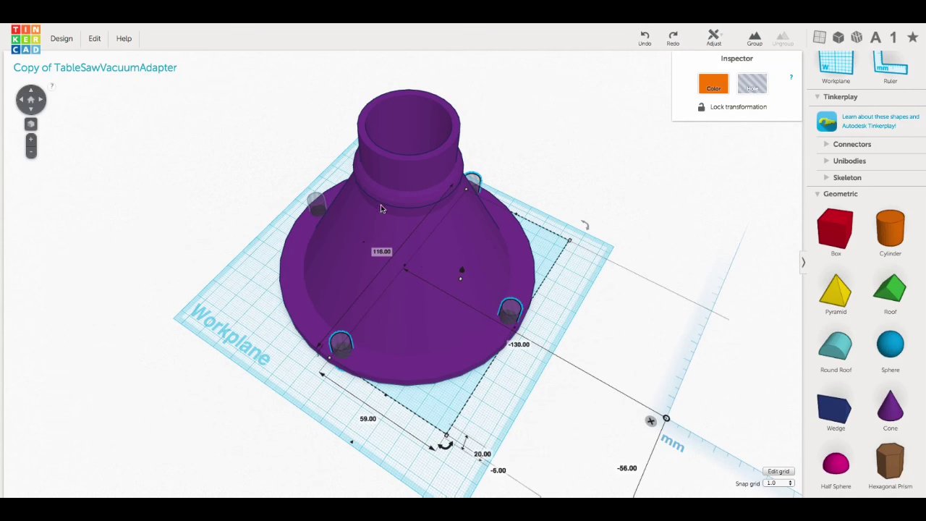
pyautogui.keyDown('shift'); pyautogui.click(315, 202); pyautogui.keyUp('shift')
pyautogui.click(755, 38)
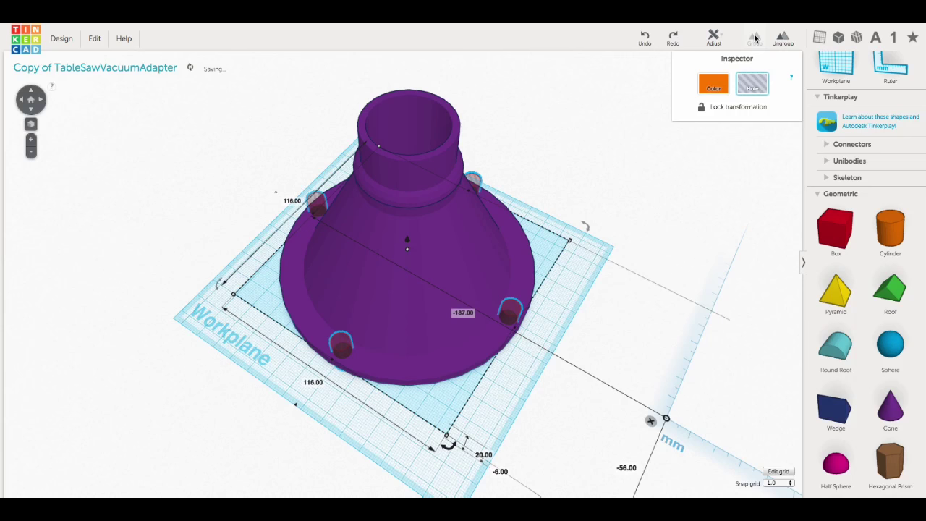
pyautogui.click(275, 124)
# Centre the hole group on the cone and group them to cut four flange holes
pyautogui.click(437, 341)
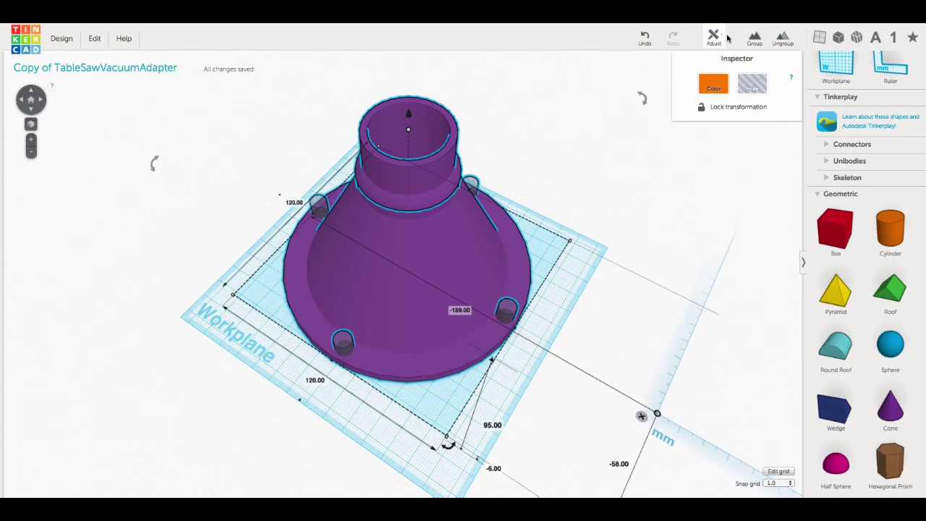
pyautogui.click(718, 57)
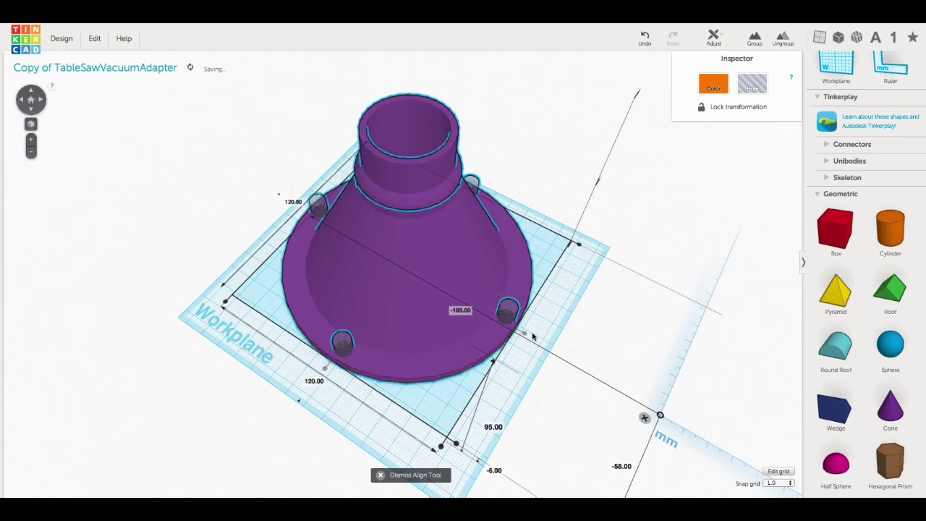
pyautogui.moveTo(552, 334)
pyautogui.mouseDown(button='right')
pyautogui.moveTo(467, 360)
pyautogui.moveTo(585, 314)
pyautogui.moveTo(622, 326)
pyautogui.mouseUp(button='right')
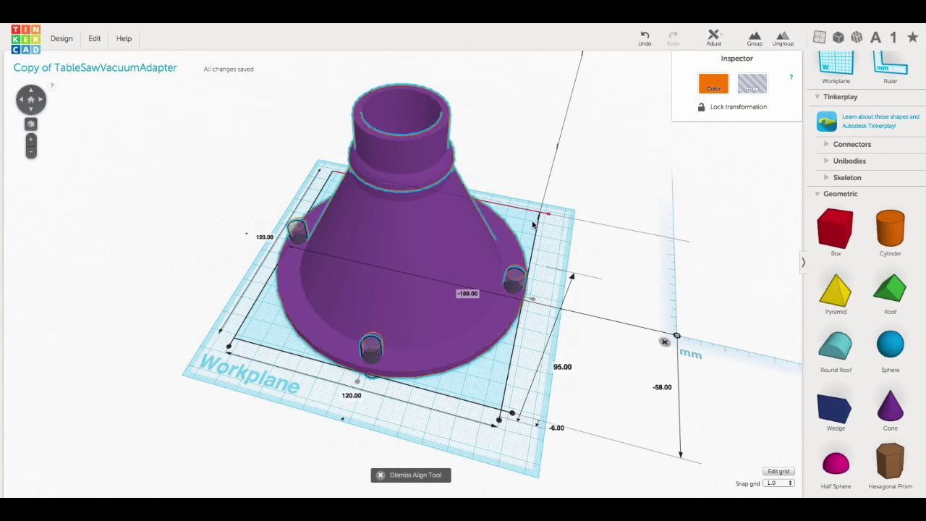
pyautogui.click(755, 38)
pyautogui.click(530, 113)
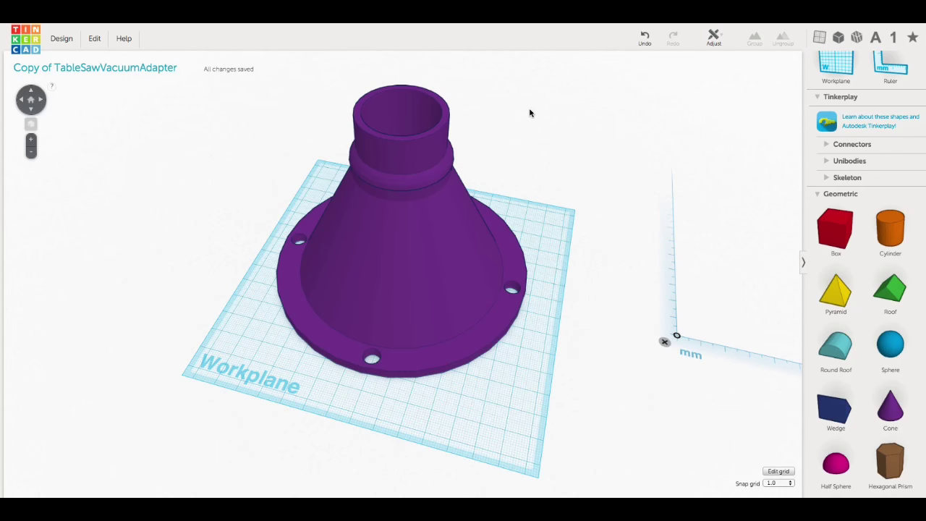
pyautogui.moveTo(264, 244)
pyautogui.mouseDown(button='right')
pyautogui.moveTo(372, 192)
pyautogui.moveTo(374, 118)
pyautogui.moveTo(455, 252)
pyautogui.moveTo(407, 73)
pyautogui.moveTo(395, 200)
pyautogui.moveTo(364, 302)
pyautogui.moveTo(558, 258)
pyautogui.moveTo(542, 198)
pyautogui.mouseUp(button='right')
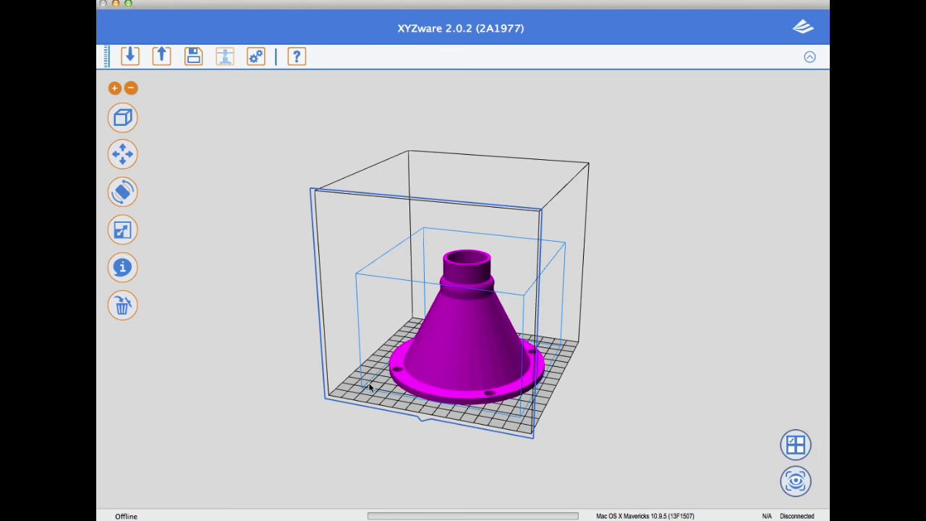
# Set 15% infill density with thick shells in XYZware and slice the hood
pyautogui.moveTo(369, 387)
pyautogui.mouseDown()
pyautogui.moveTo(352, 389)
pyautogui.moveTo(405, 490)
pyautogui.moveTo(283, 347)
pyautogui.moveTo(434, 385)
pyautogui.mouseUp()
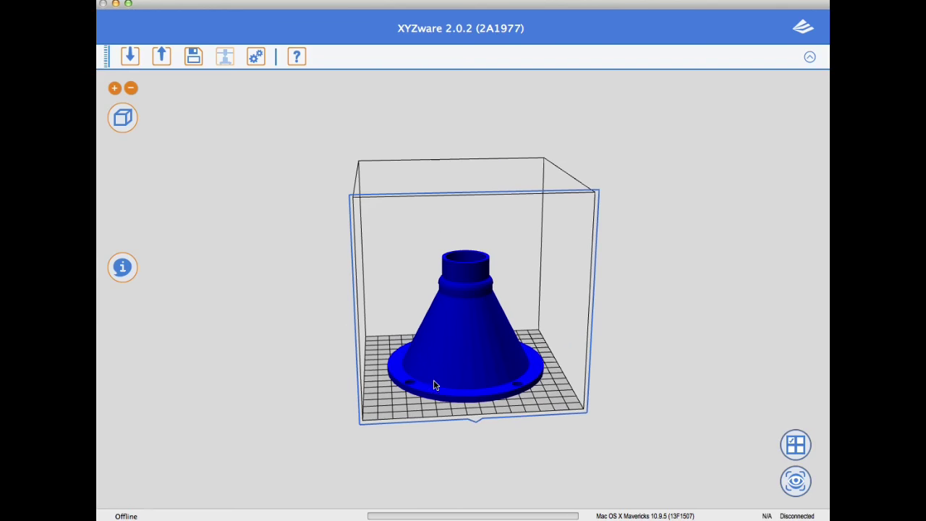
pyautogui.click(163, 58)
pyautogui.click(173, 196)
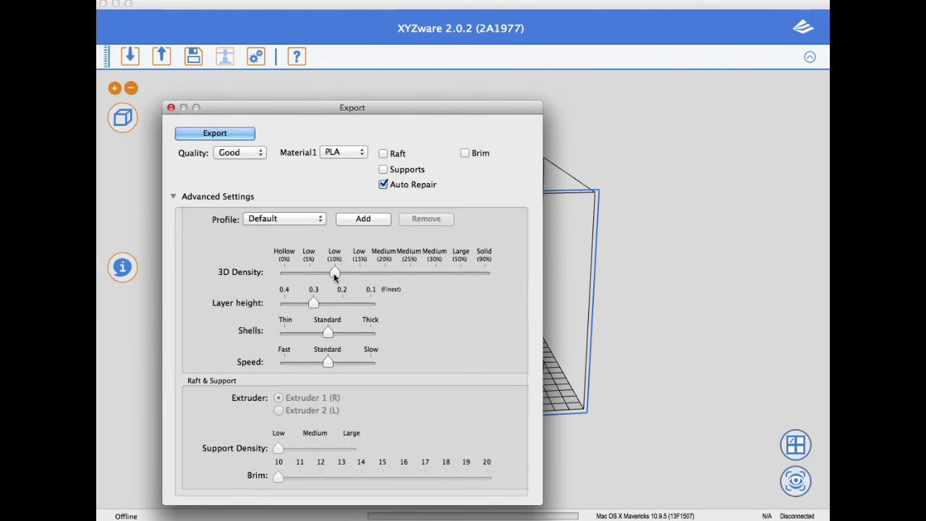
pyautogui.moveTo(333, 272); pyautogui.dragTo(360, 273)
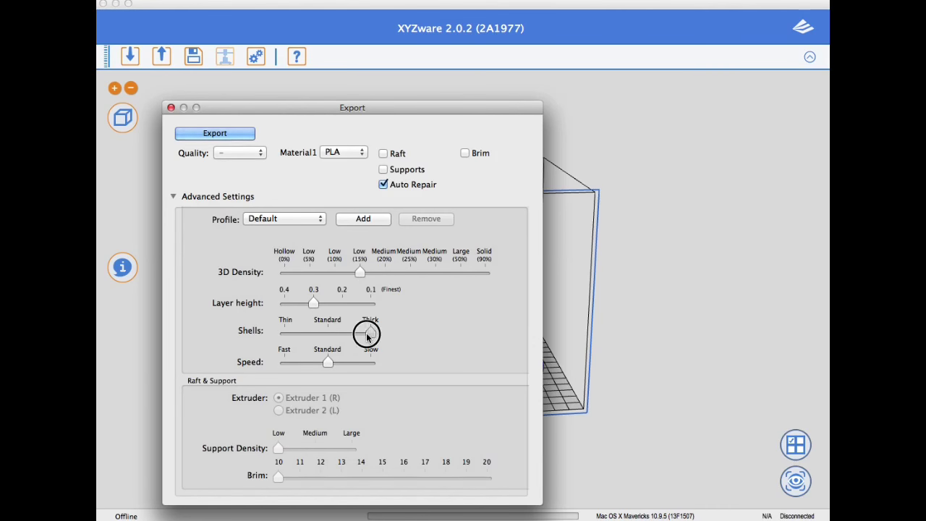
pyautogui.click(232, 134)
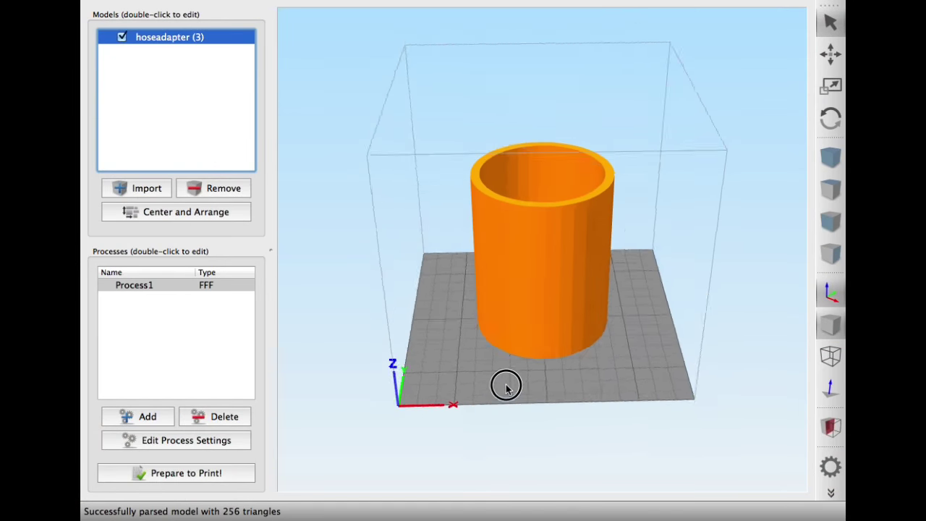
# Review Simplify3D's process settings, keeping ABS material, and check the layer settings
pyautogui.moveTo(506, 389); pyautogui.dragTo(461, 395)
pyautogui.click(224, 443)
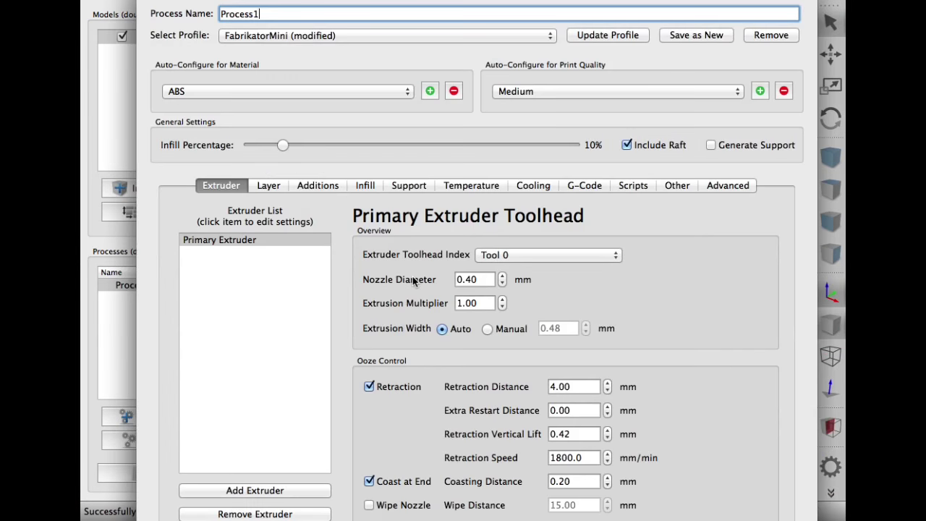
pyautogui.click(282, 98)
pyautogui.click(267, 186)
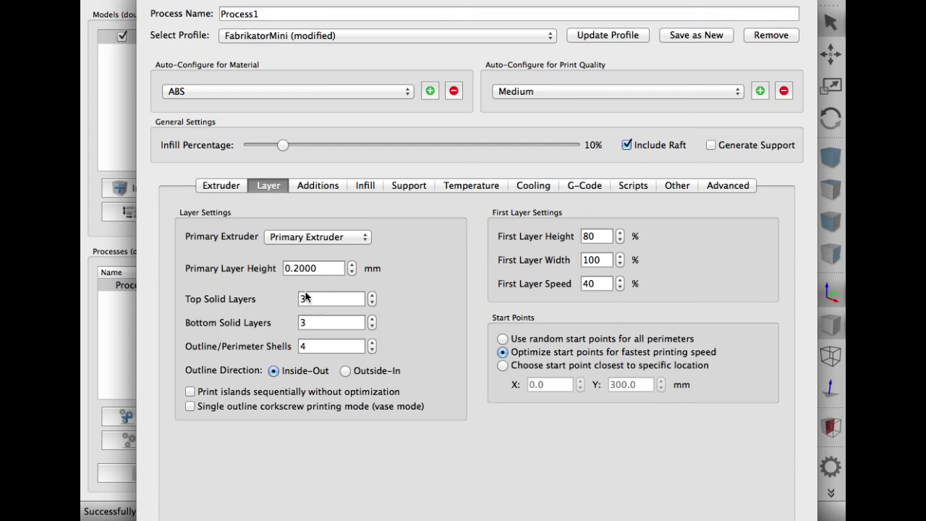